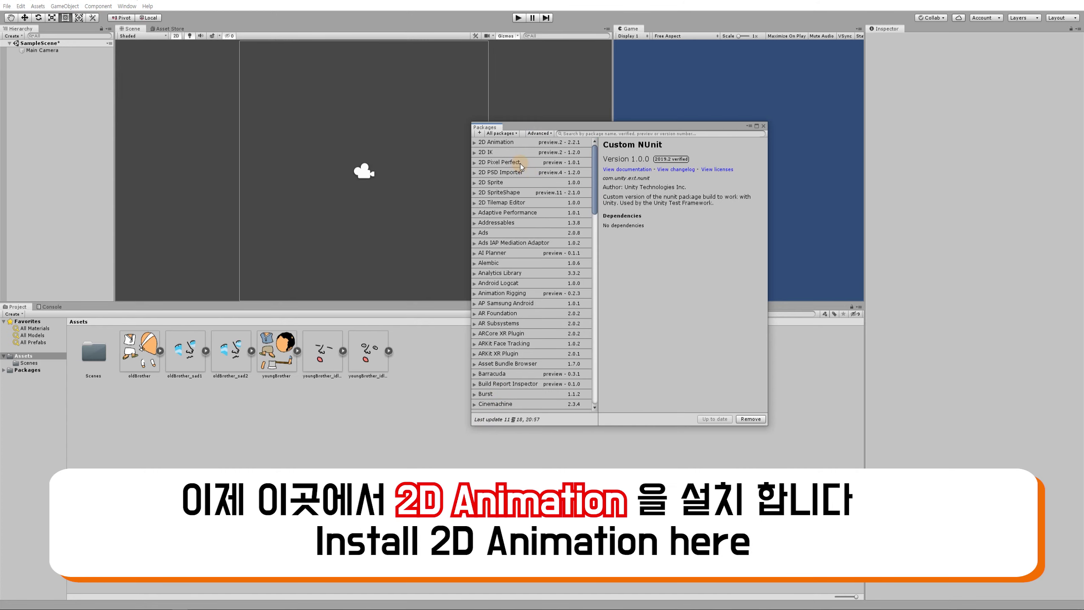
# Step: Install the 2D Animation package and close the package manager
pyautogui.click(503, 144)
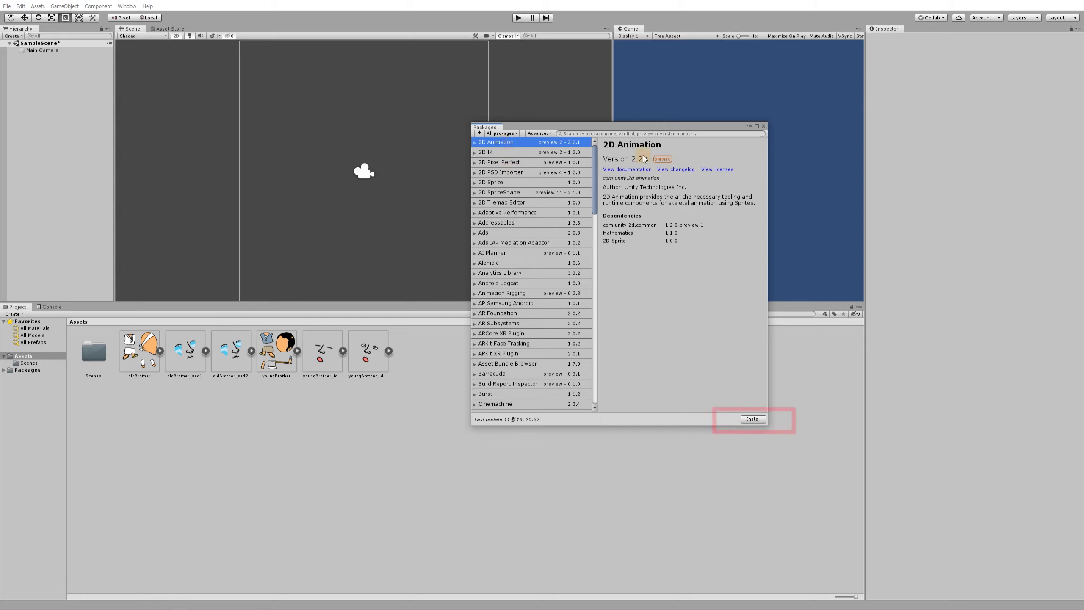
pyautogui.click(748, 420)
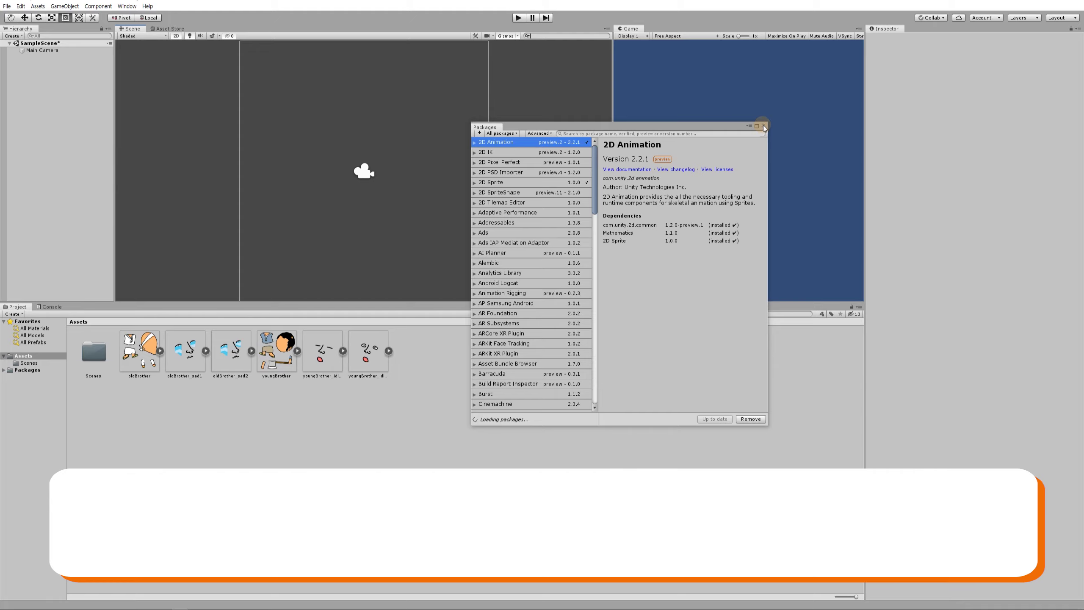
pyautogui.click(764, 126)
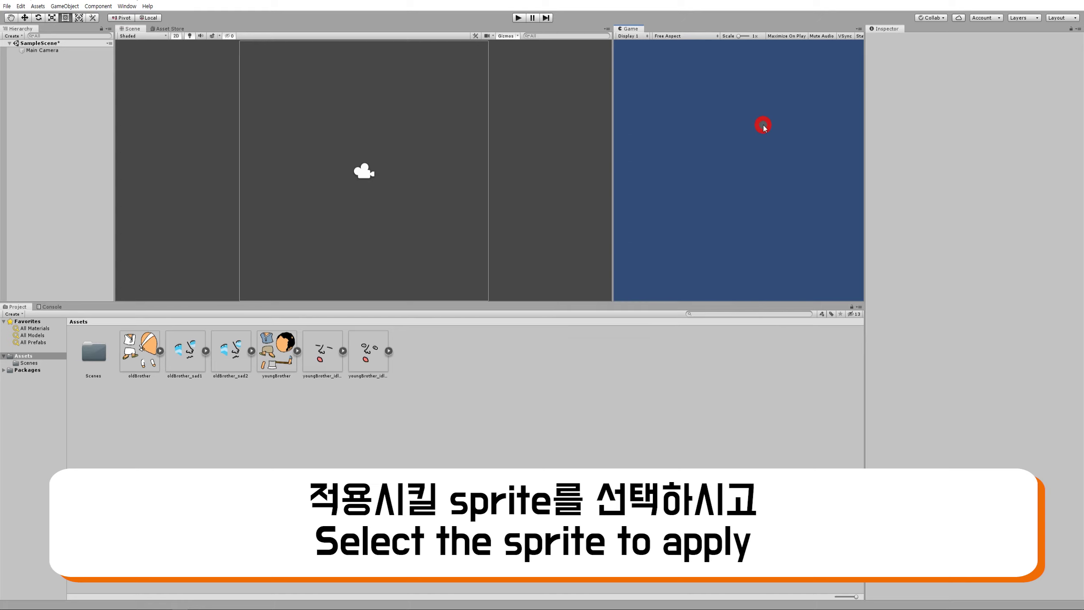
# Step: Open the oldBrother sprite in the Skinning Editor and select the sprite for rigging
pyautogui.click(149, 361)
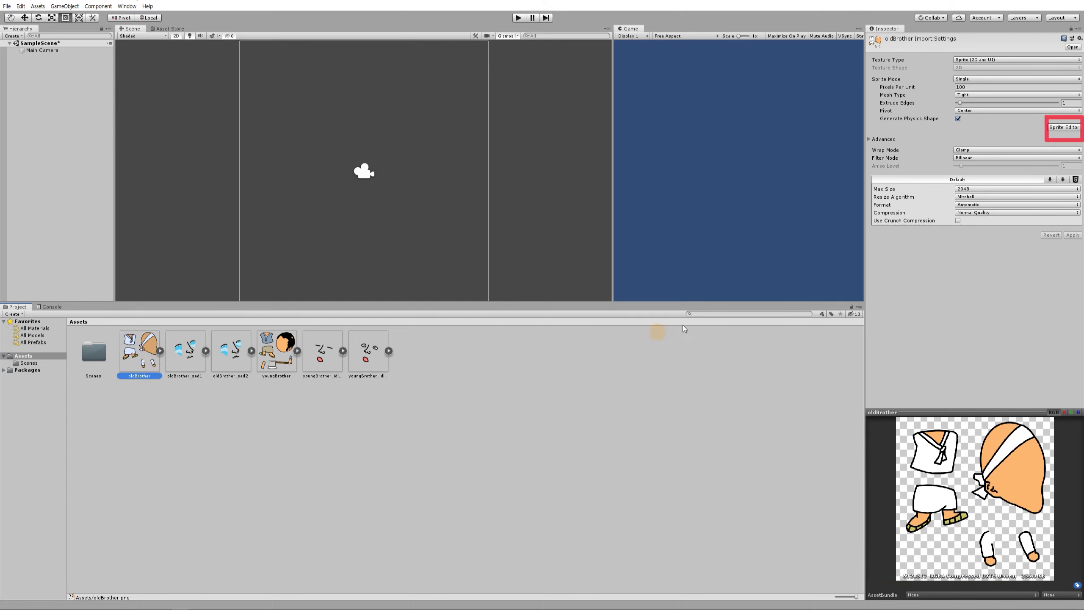
pyautogui.click(1057, 128)
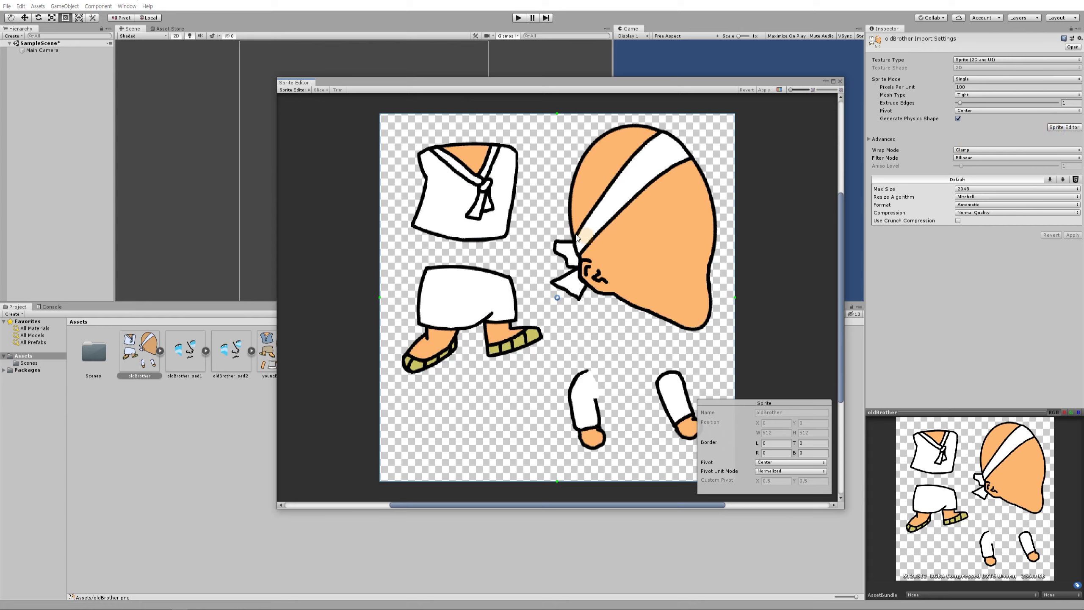
pyautogui.click(304, 91)
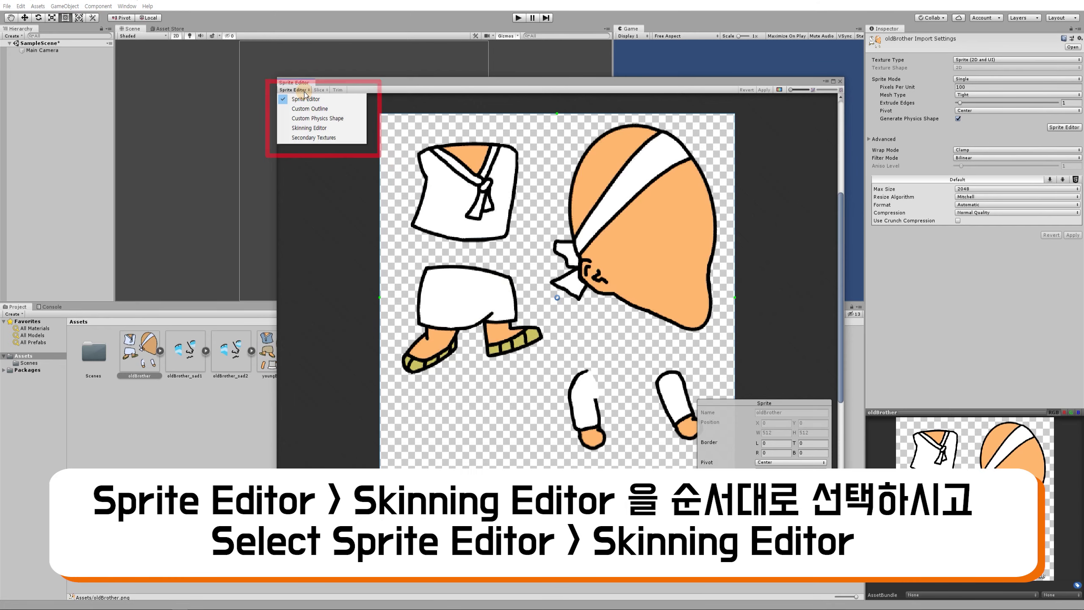
pyautogui.click(311, 128)
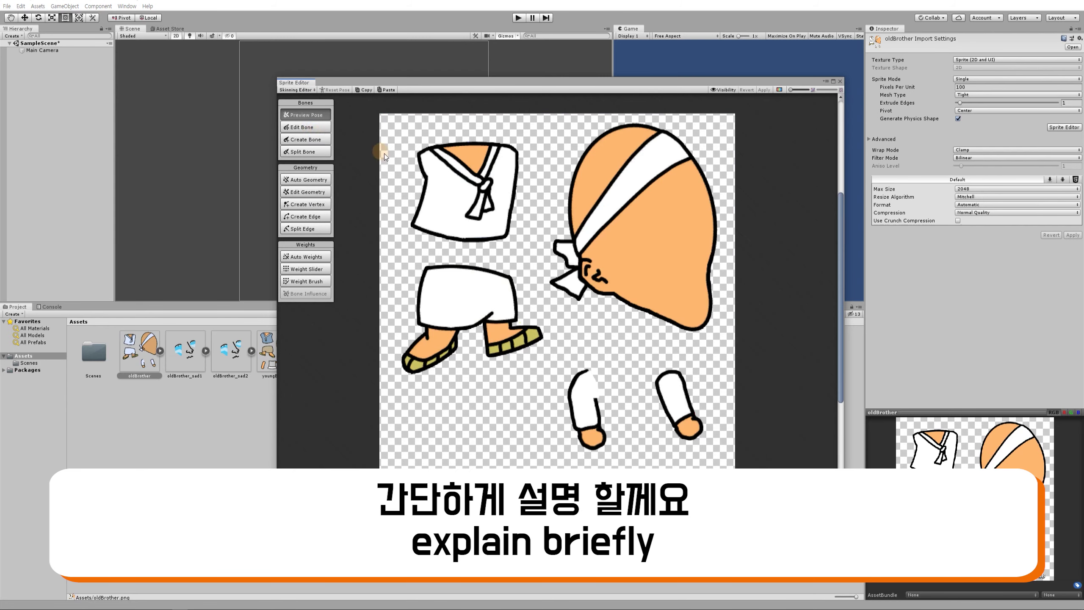
pyautogui.doubleClick(619, 229)
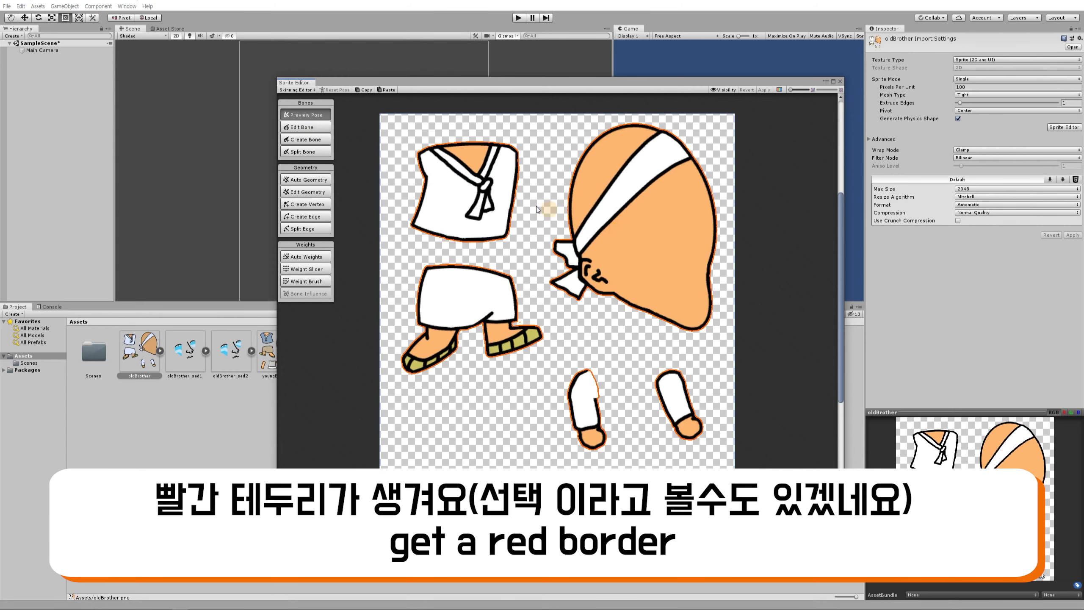
pyautogui.click(389, 167)
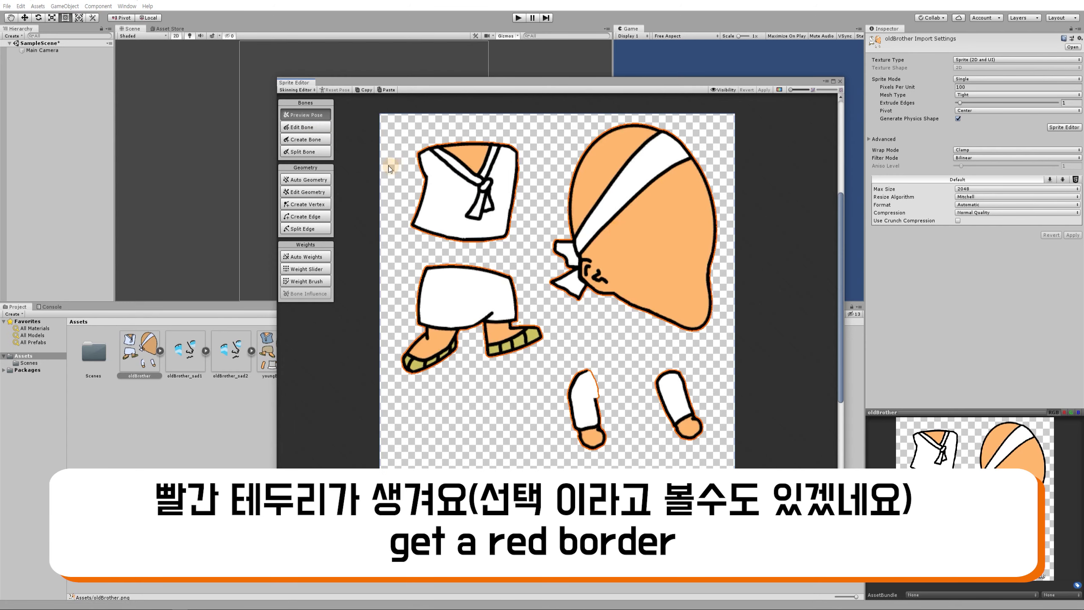
# Step: Create a vertical bone in the torso piece, from the middle of its lower hem up to the neckline
pyautogui.click(321, 142)
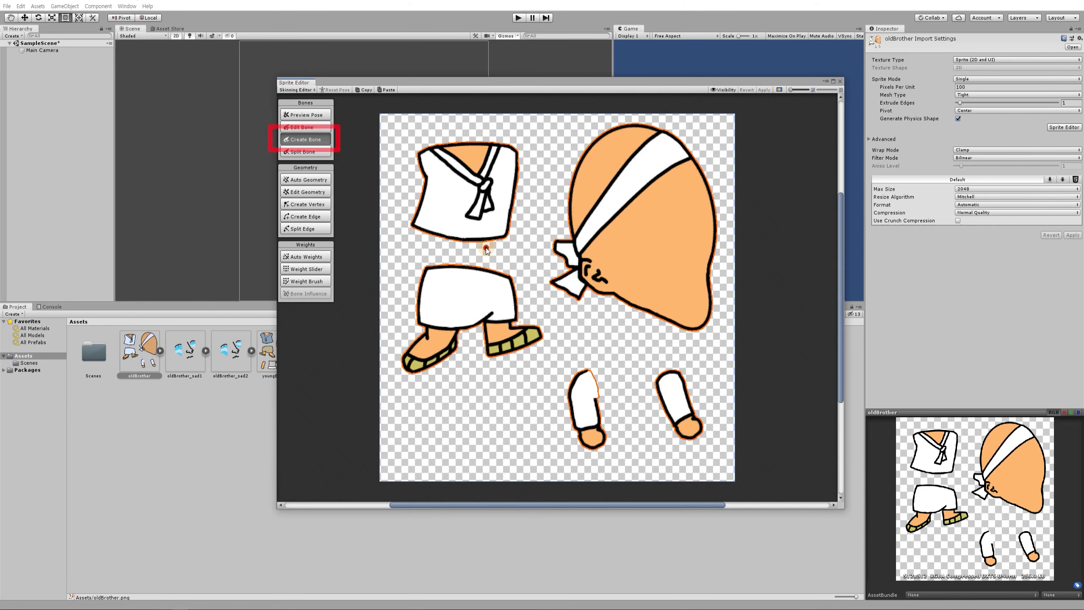
pyautogui.click(467, 236)
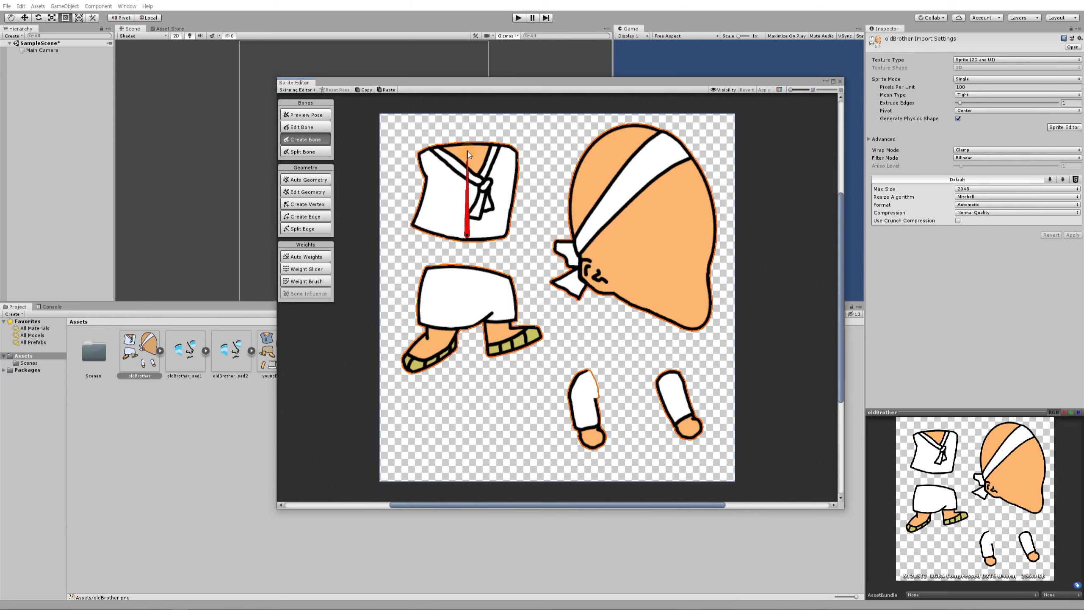
pyautogui.click(467, 151)
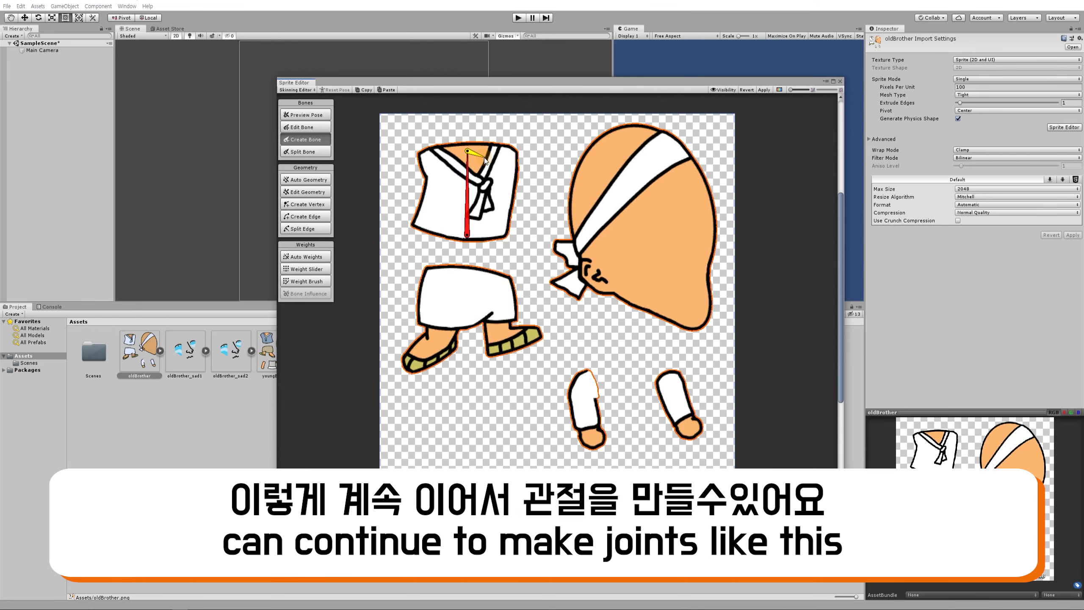
# Step: Try chaining several connected bones from the upper end of the torso bone, and undo them
pyautogui.click(526, 157)
pyautogui.click(548, 192)
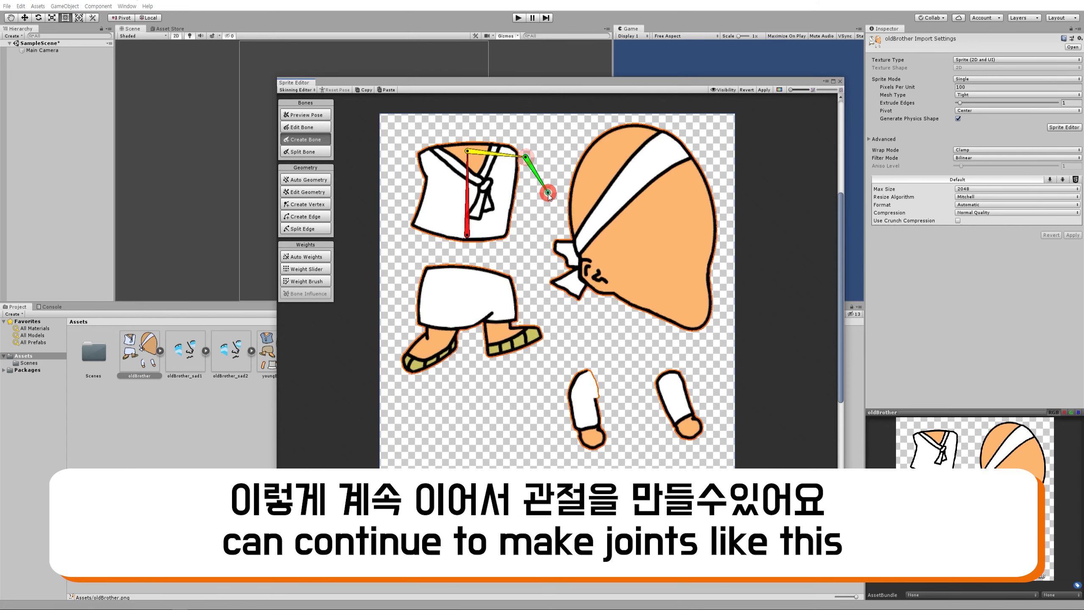
pyautogui.click(543, 229)
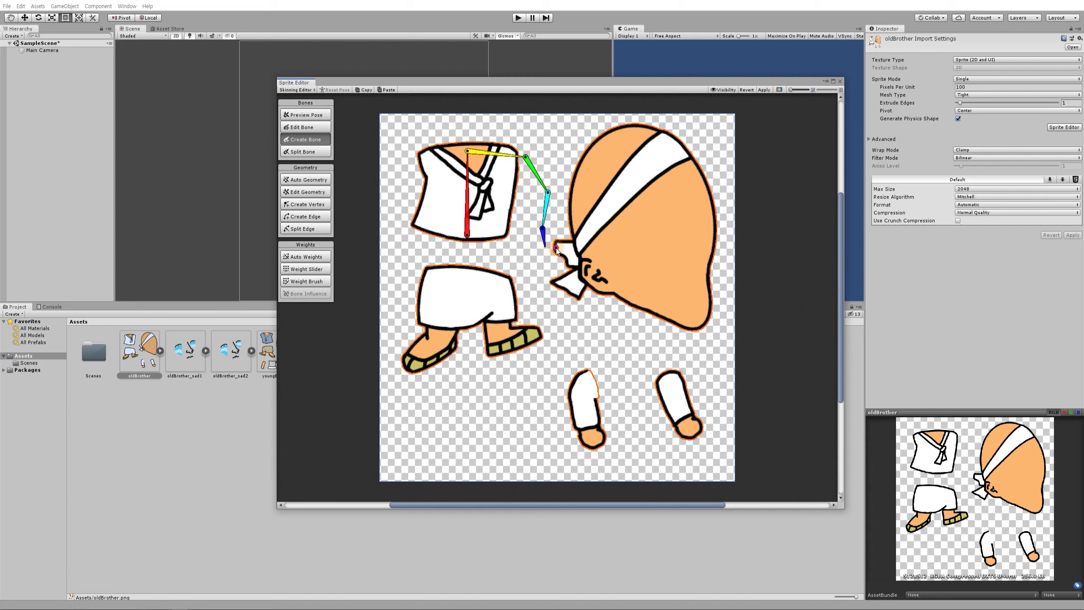
pyautogui.hotkey('ctrl', 'z')
pyautogui.hotkey('ctrl', 'z')
pyautogui.hotkey('ctrl', 'z')
pyautogui.hotkey('ctrl', 'z')
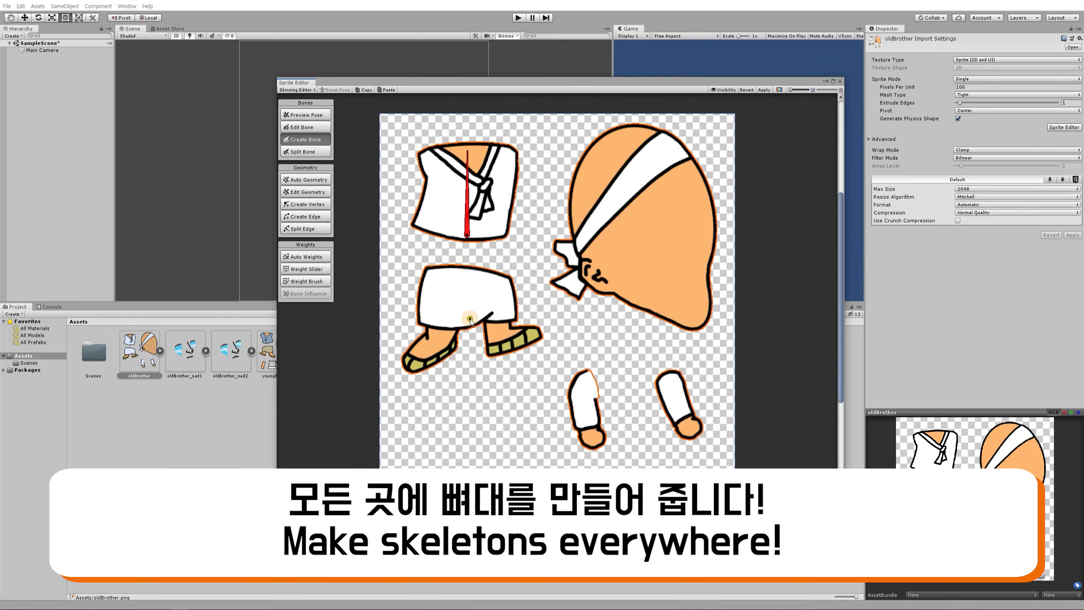
# Step: Create one separate upward bone in the trousers piece and another in the head piece
pyautogui.click(470, 318)
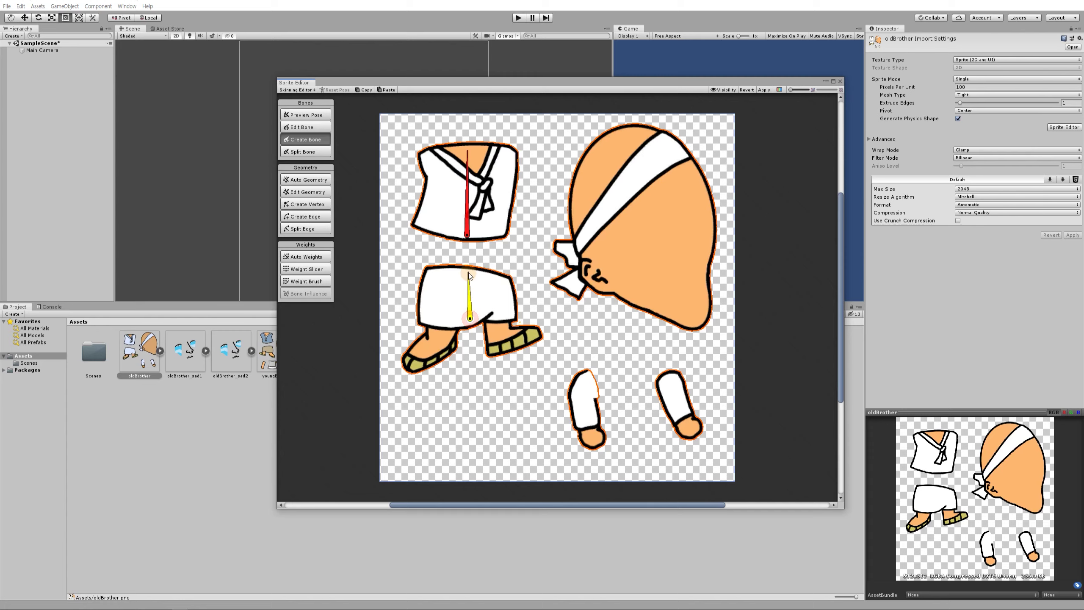
pyautogui.click(468, 273)
pyautogui.press('Escape')
pyautogui.click(662, 215)
pyautogui.press('Escape')
# Step: Create a two-bone chain in the left arm piece, running from the shoulder through the elbow to the hand
pyautogui.click(589, 379)
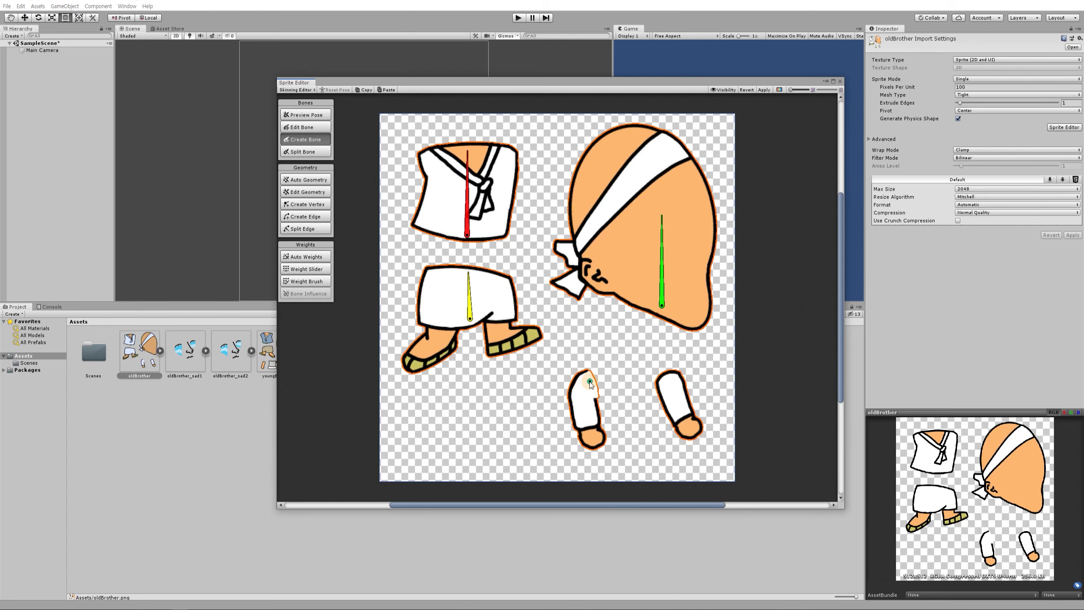
pyautogui.click(589, 382)
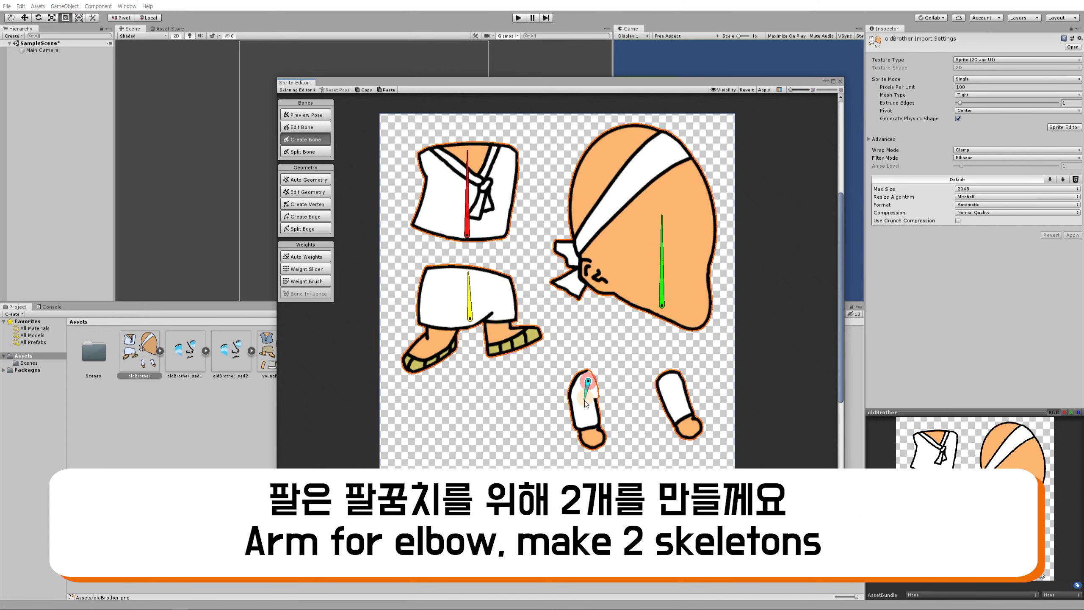
pyautogui.click(585, 417)
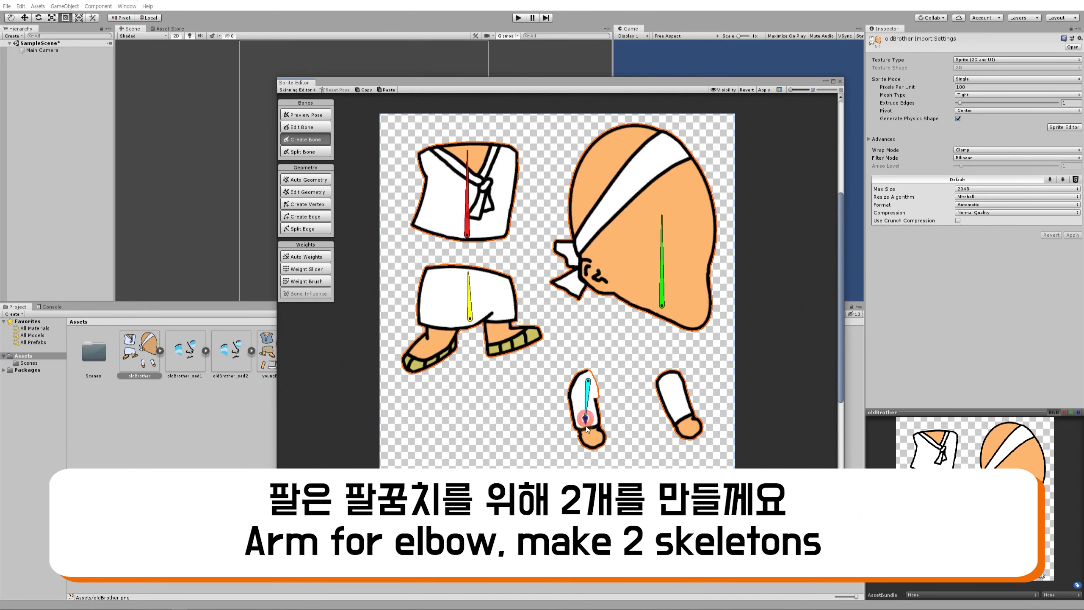
pyautogui.hotkey('ctrl', 'z')
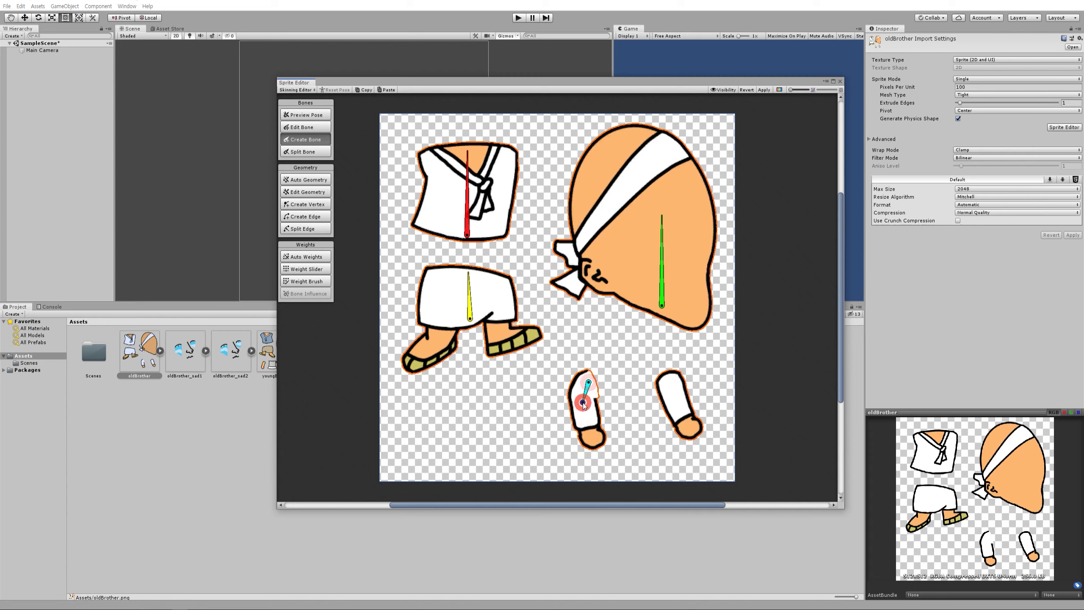
pyautogui.click(583, 403)
pyautogui.click(593, 440)
pyautogui.rightClick(630, 424)
# Step: Create a two-bone chain in the right arm piece, from the shoulder through the elbow to the hand
pyautogui.click(670, 380)
pyautogui.click(677, 400)
pyautogui.click(691, 428)
pyautogui.rightClick(715, 420)
# Step: Try splitting the left arm's lower bone into shorter bones, and undo the splits
pyautogui.click(324, 154)
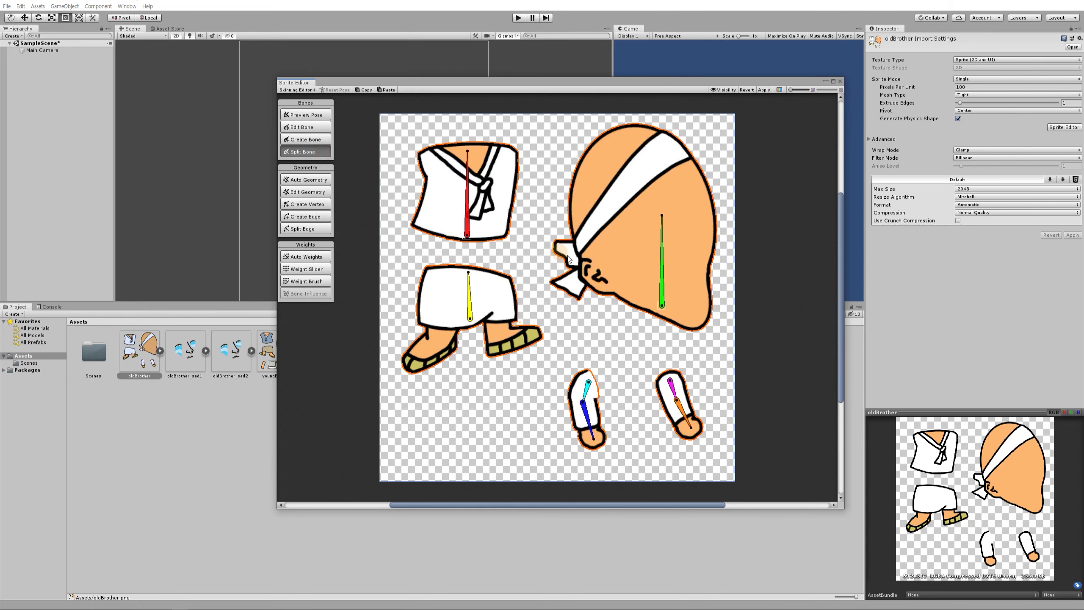
pyautogui.click(661, 282)
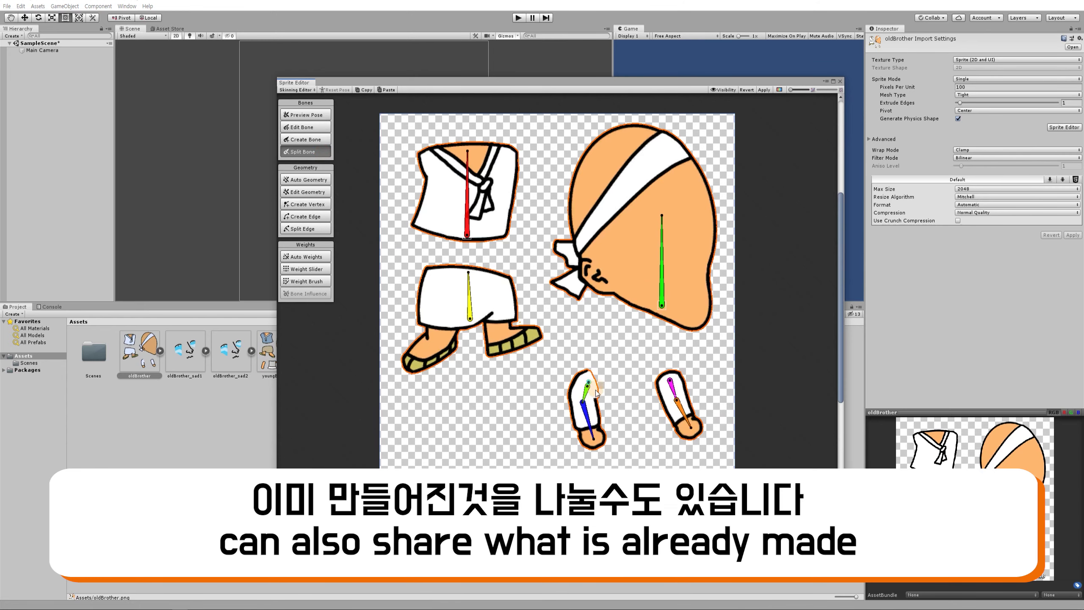
pyautogui.click(587, 414)
pyautogui.click(591, 434)
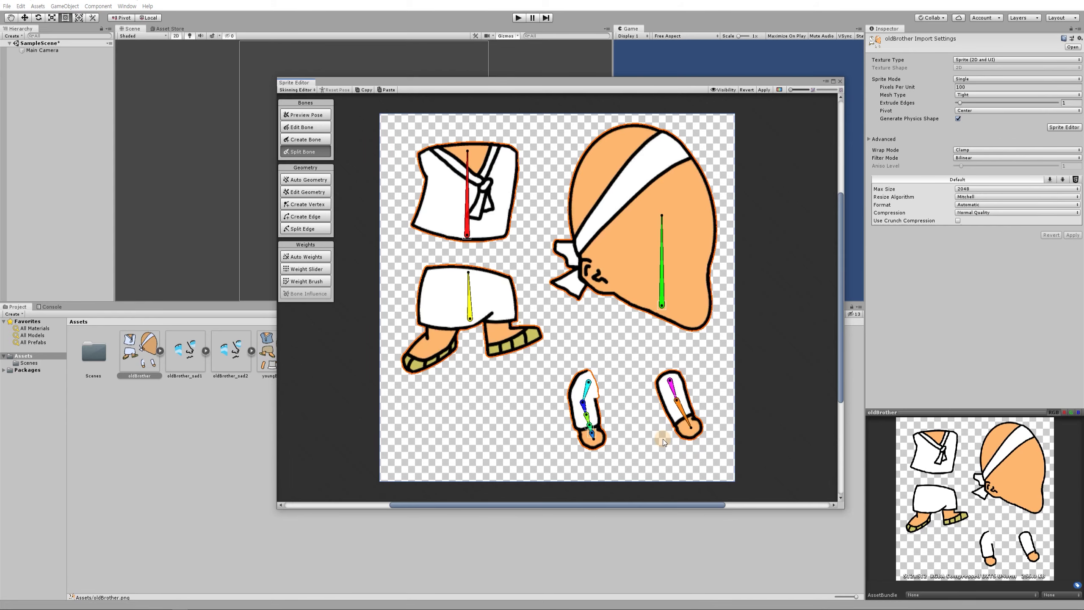
pyautogui.hotkey('ctrl', 'z')
pyautogui.hotkey('ctrl', 'z')
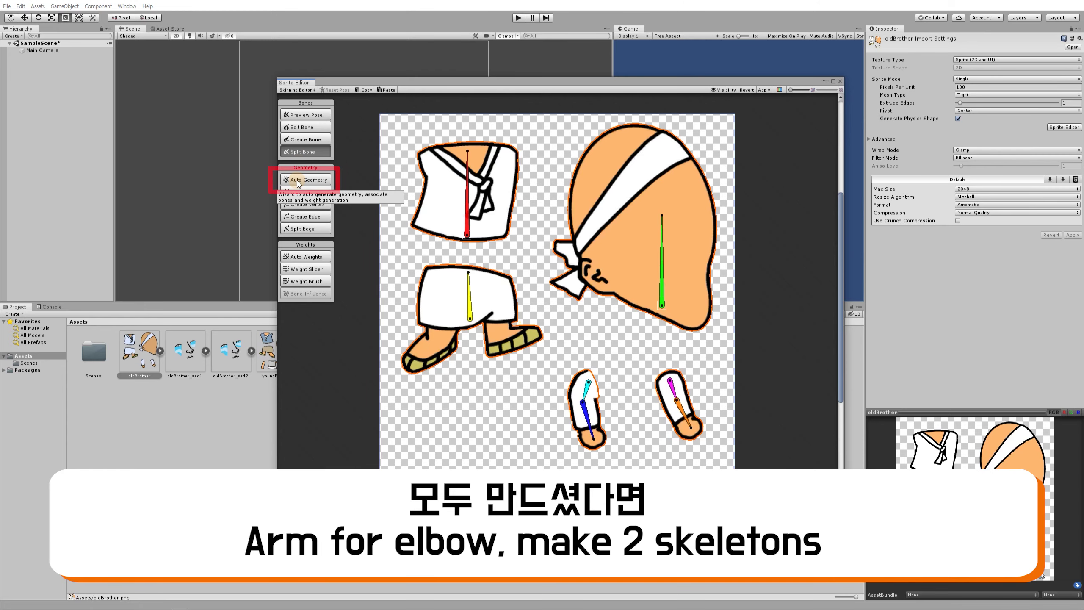
# Step: Generate geometry with weights for the selected sprite using Auto Geometry, and test the bend of both arms' lower bones
pyautogui.click(297, 182)
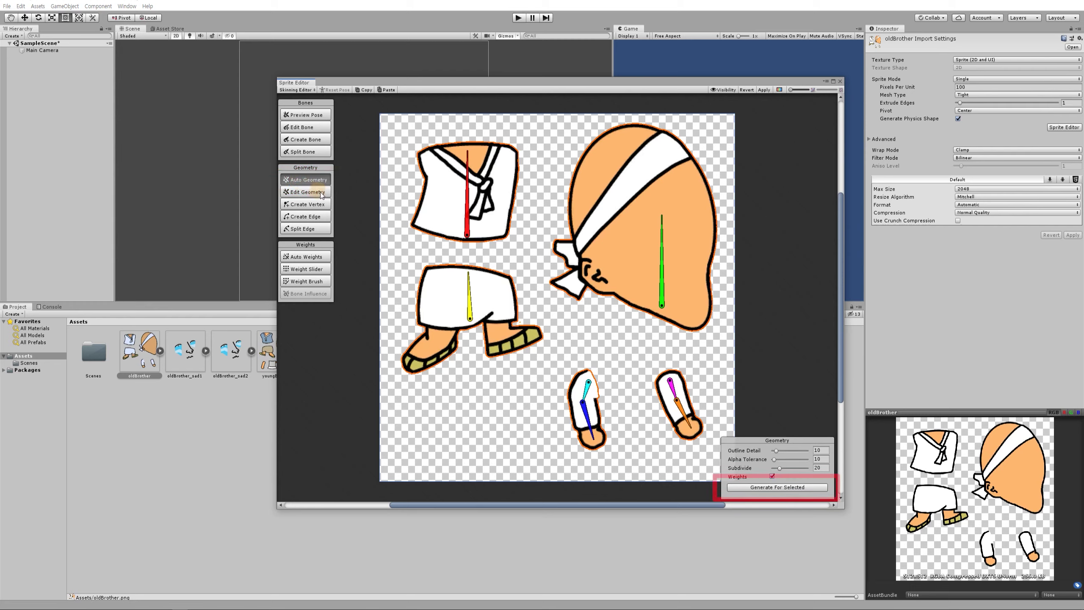
pyautogui.click(742, 487)
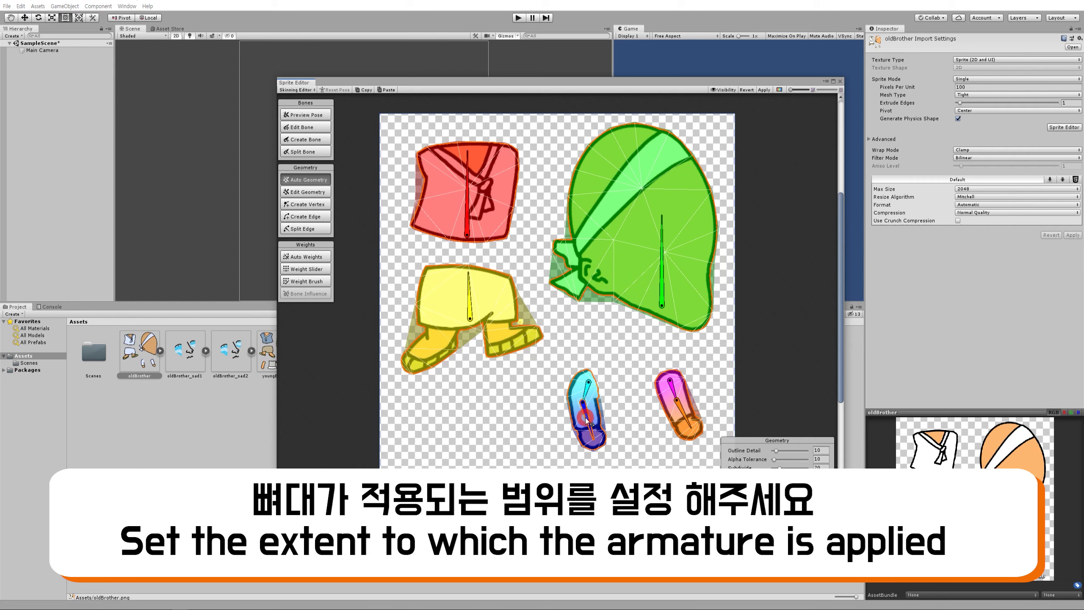
pyautogui.moveTo(591, 421)
pyautogui.mouseDown()
pyautogui.moveTo(600, 419)
pyautogui.moveTo(590, 430)
pyautogui.moveTo(604, 418)
pyautogui.moveTo(591, 430)
pyautogui.mouseUp()
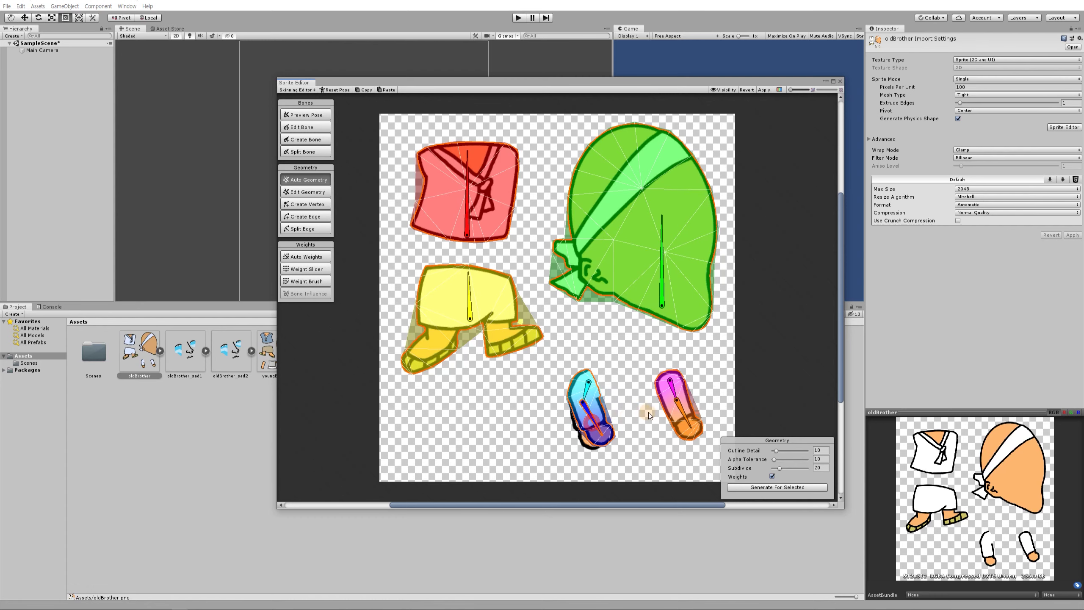
pyautogui.moveTo(682, 412)
pyautogui.mouseDown()
pyautogui.moveTo(691, 401)
pyautogui.moveTo(680, 415)
pyautogui.mouseUp()
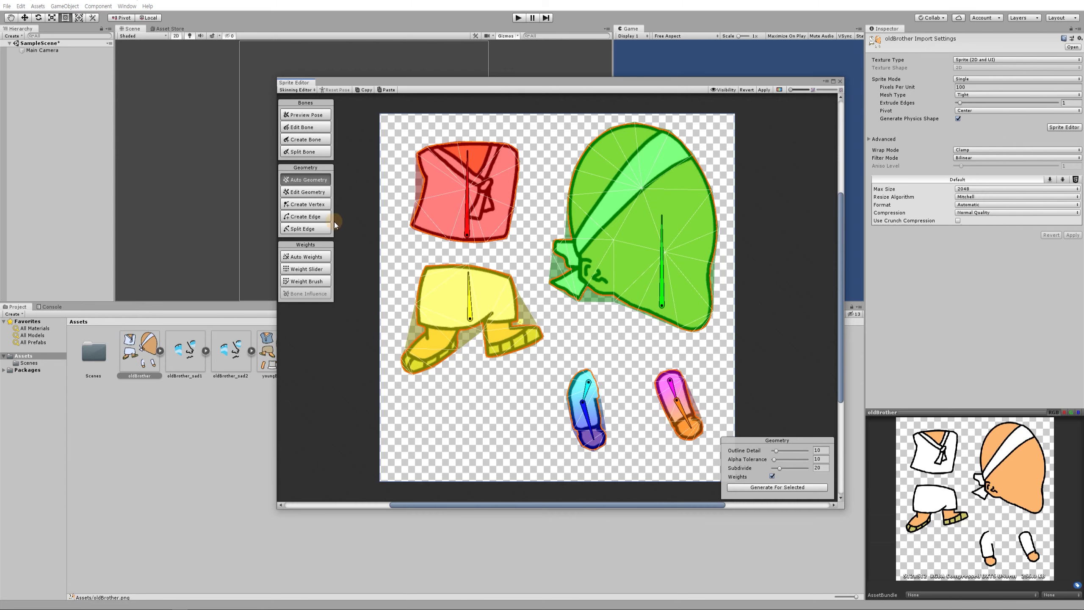
# Step: Add vertices with Split Edge along the outer side of the left arm's mesh outline, from the shoulder to the hand
pyautogui.click(320, 192)
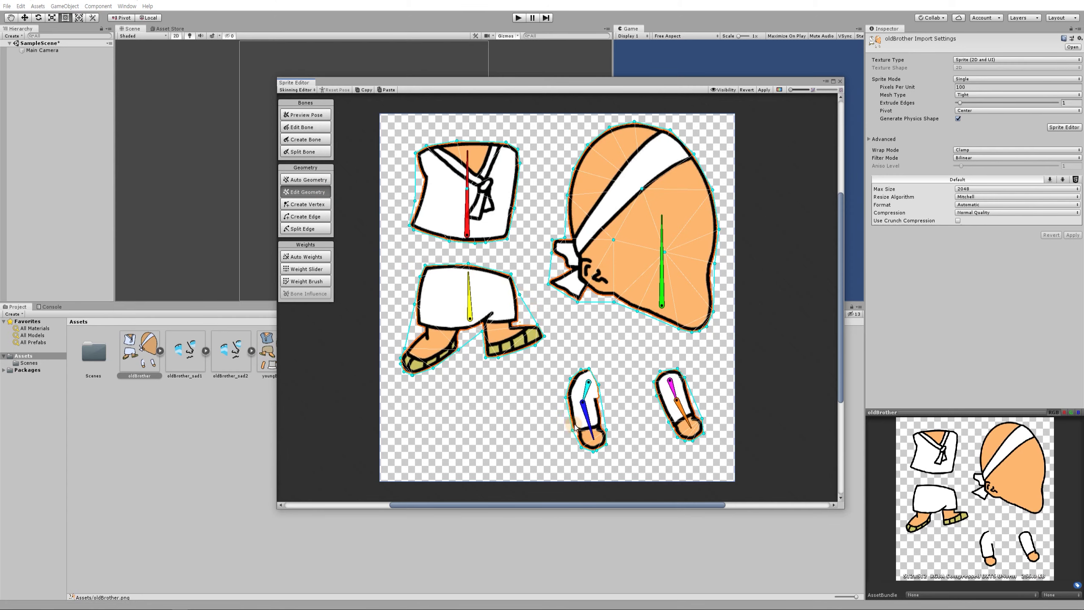
pyautogui.click(319, 218)
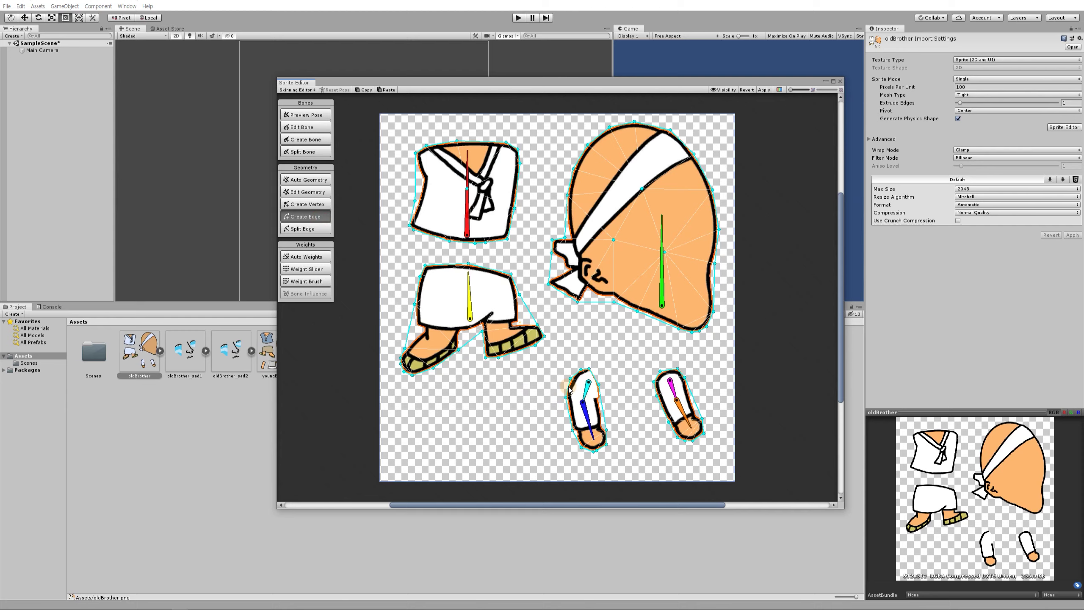
pyautogui.scroll(6, 569, 386)
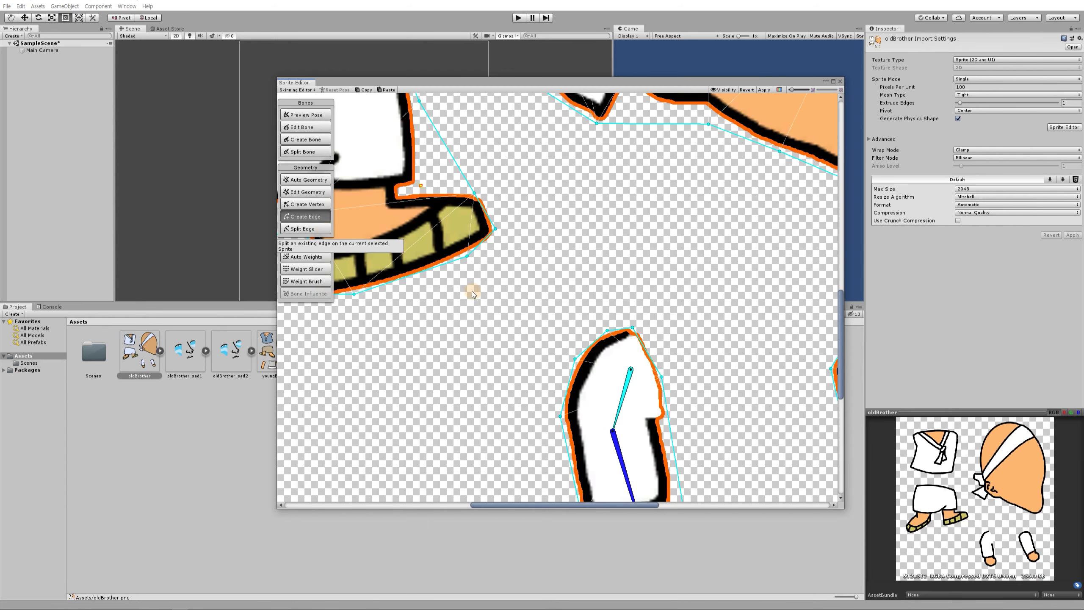
pyautogui.click(322, 228)
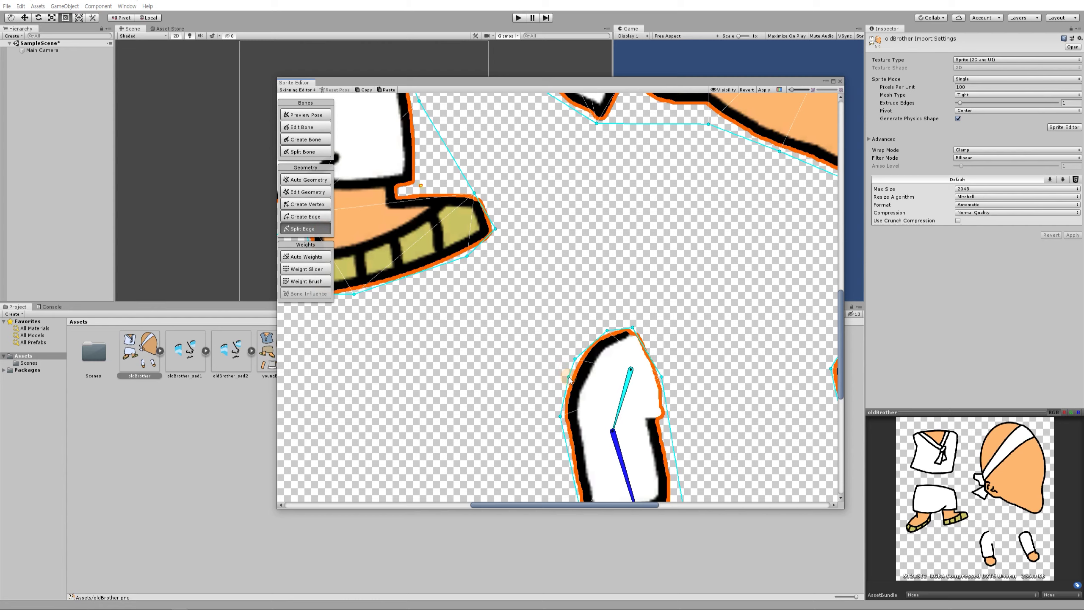
pyautogui.click(570, 378)
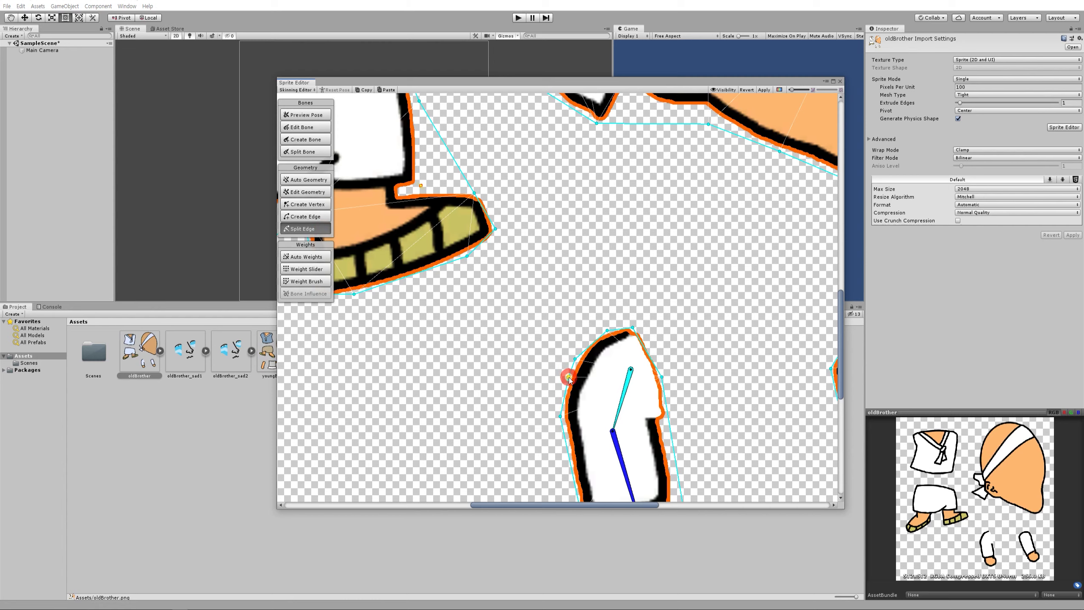
pyautogui.click(562, 406)
pyautogui.moveTo(577, 421); pyautogui.dragTo(583, 311, button='middle')
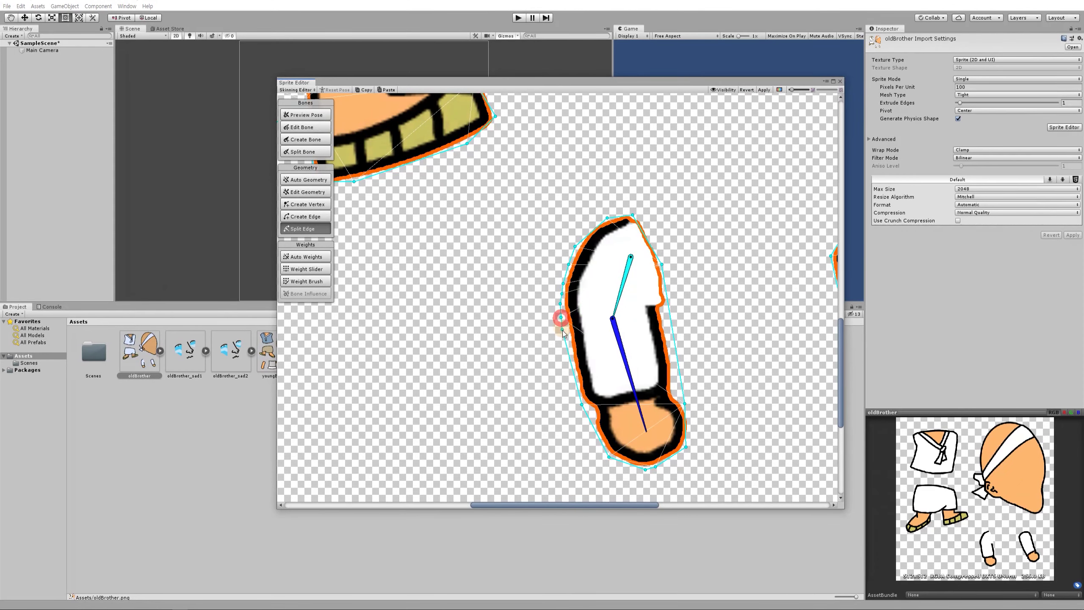
pyautogui.click(562, 336)
pyautogui.click(567, 353)
pyautogui.click(572, 370)
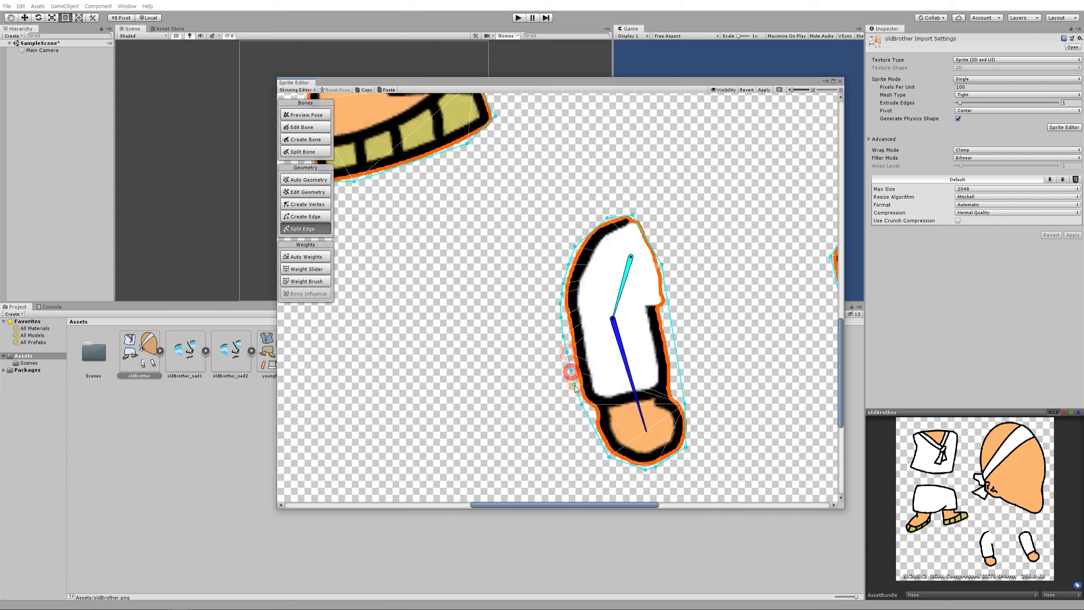
pyautogui.click(576, 387)
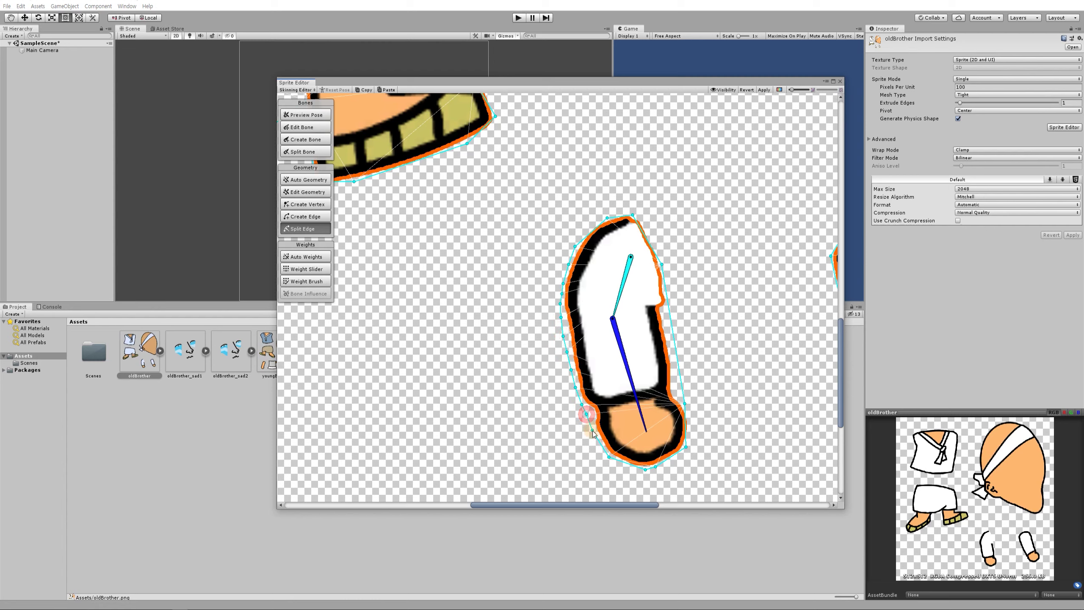
pyautogui.click(593, 431)
pyautogui.click(600, 447)
# Step: Split the remaining outline edges of the left arm from the hand up its inner side and around the shoulder
pyautogui.moveTo(695, 446); pyautogui.dragTo(691, 437)
pyautogui.click(689, 415)
pyautogui.moveTo(681, 394); pyautogui.dragTo(675, 387)
pyautogui.click(671, 364)
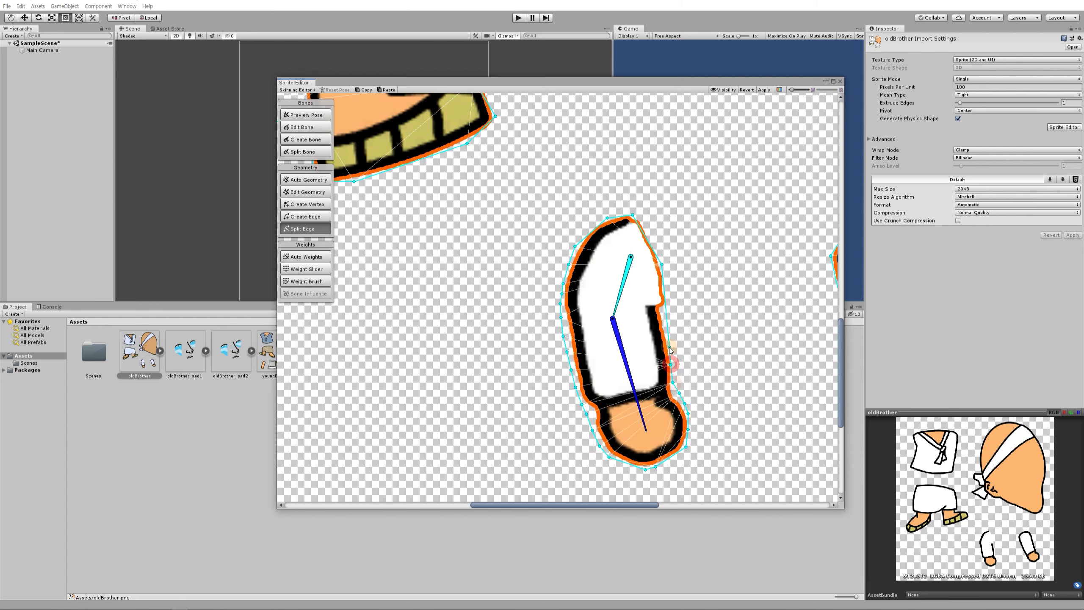
pyautogui.click(669, 346)
pyautogui.click(664, 329)
pyautogui.click(661, 315)
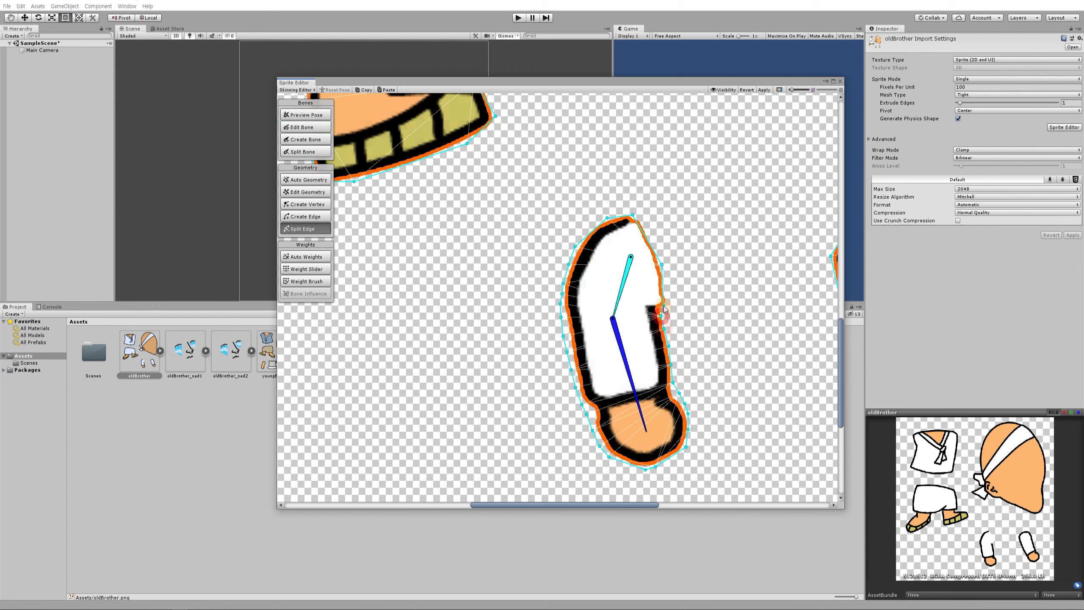
pyautogui.click(665, 288)
pyautogui.click(664, 274)
pyautogui.click(660, 252)
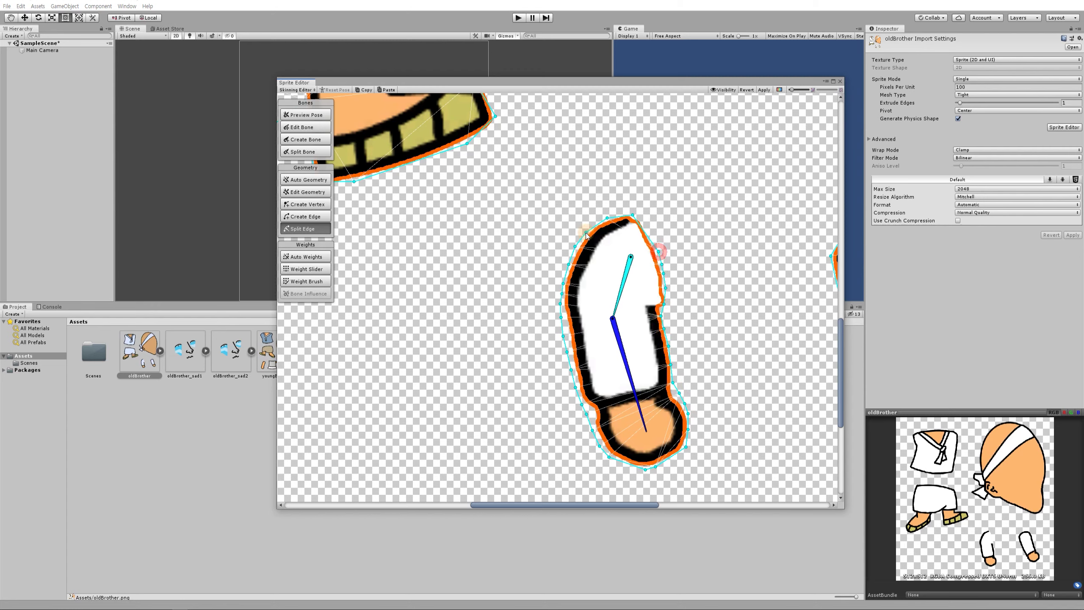
pyautogui.click(585, 233)
# Step: Display the weights in Auto Geometry mode and test the bend of the left arm's lower bone
pyautogui.scroll(-3, 633, 309)
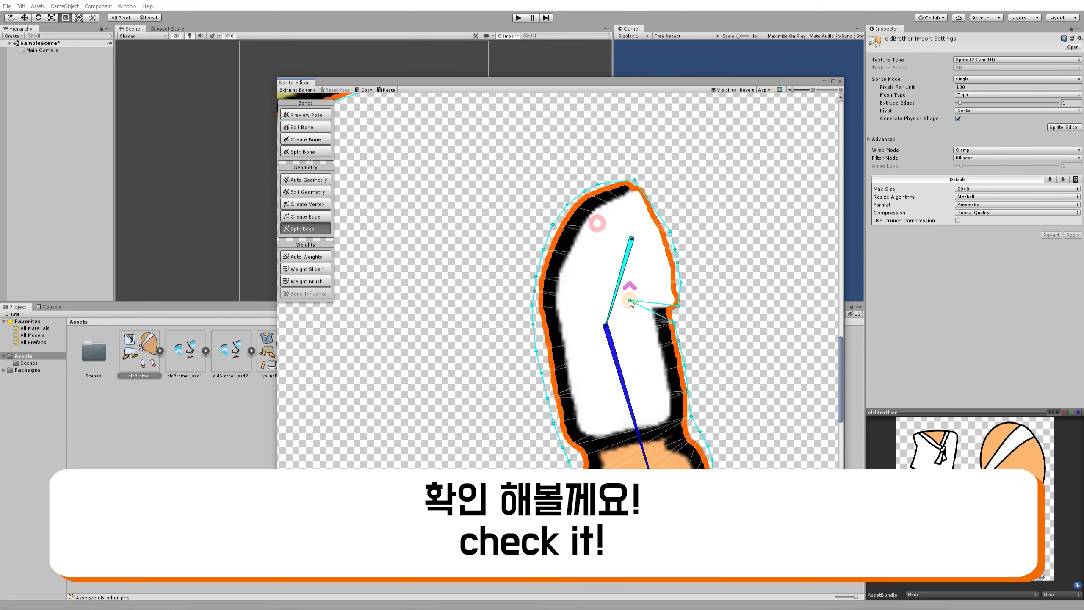
pyautogui.scroll(-5, 633, 308)
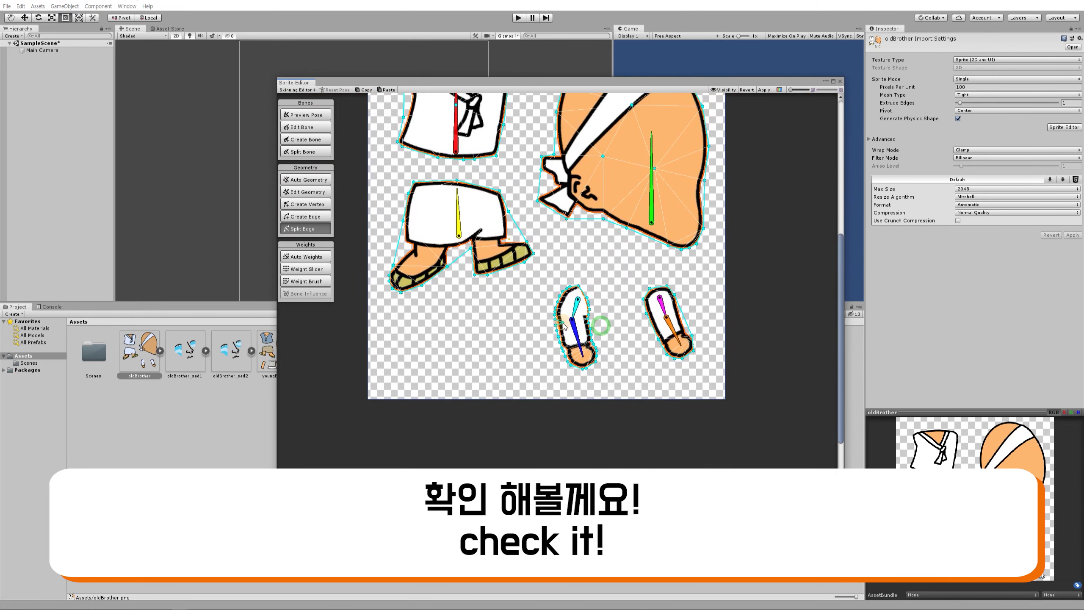
pyautogui.click(308, 180)
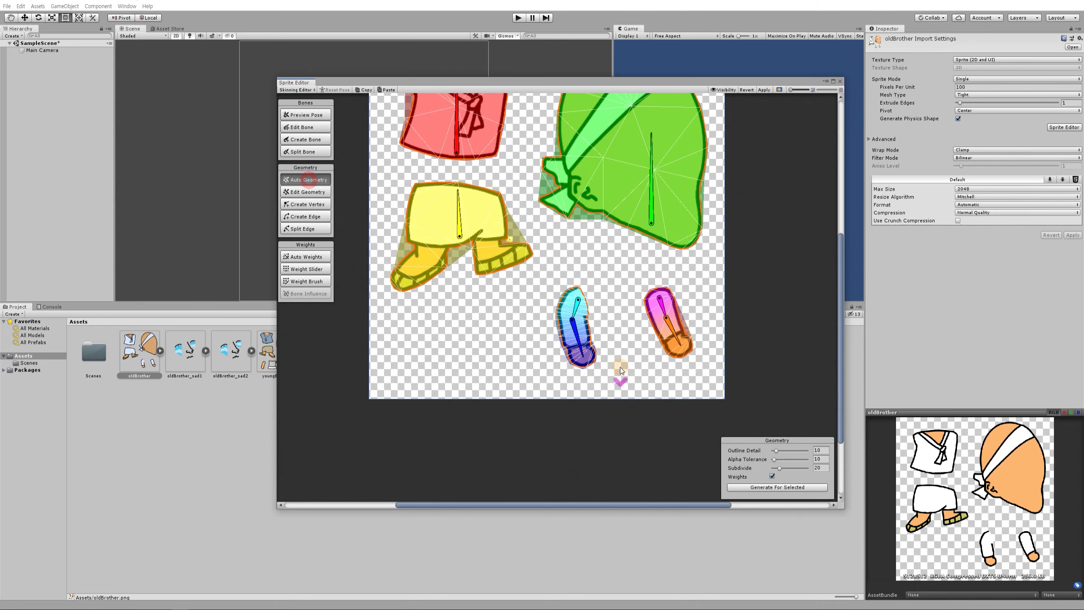
pyautogui.scroll(2, 589, 340)
pyautogui.moveTo(572, 340)
pyautogui.mouseDown()
pyautogui.moveTo(563, 342)
pyautogui.moveTo(593, 340)
pyautogui.mouseUp()
pyautogui.hotkey('shift', '1')
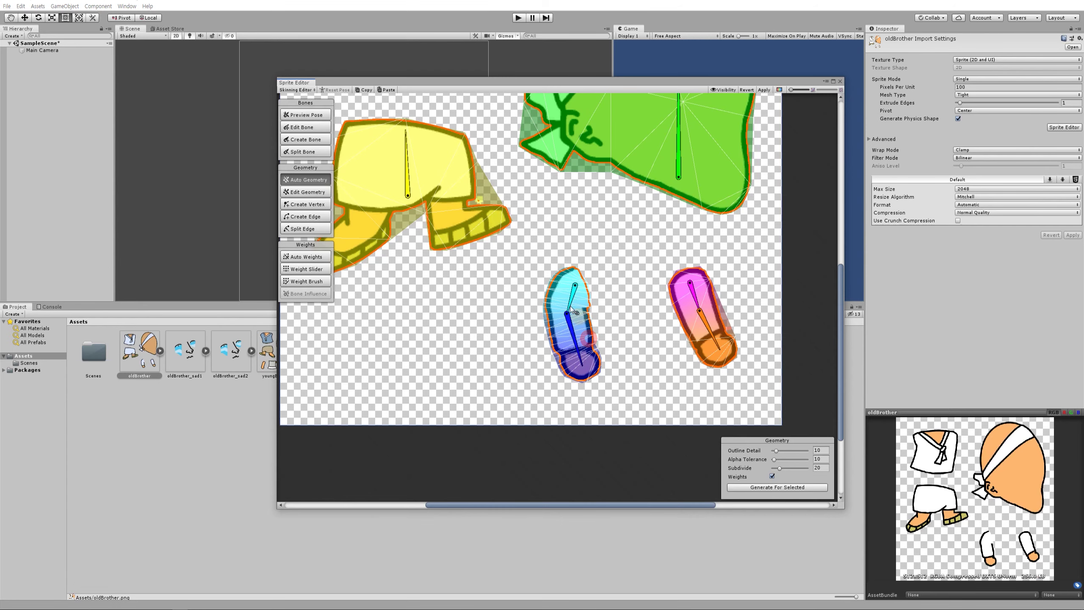
# Step: Add vertices with Split Edge around the right arm's mesh outline, including its inner side and shoulder
pyautogui.click(310, 216)
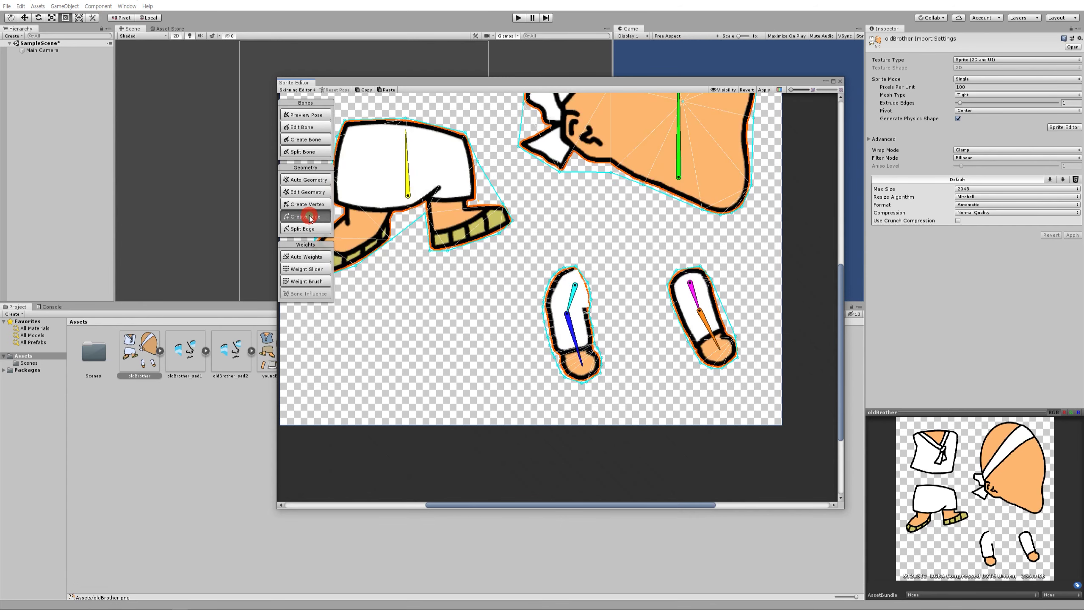
pyautogui.scroll(-1, 685, 313)
pyautogui.scroll(5, 683, 308)
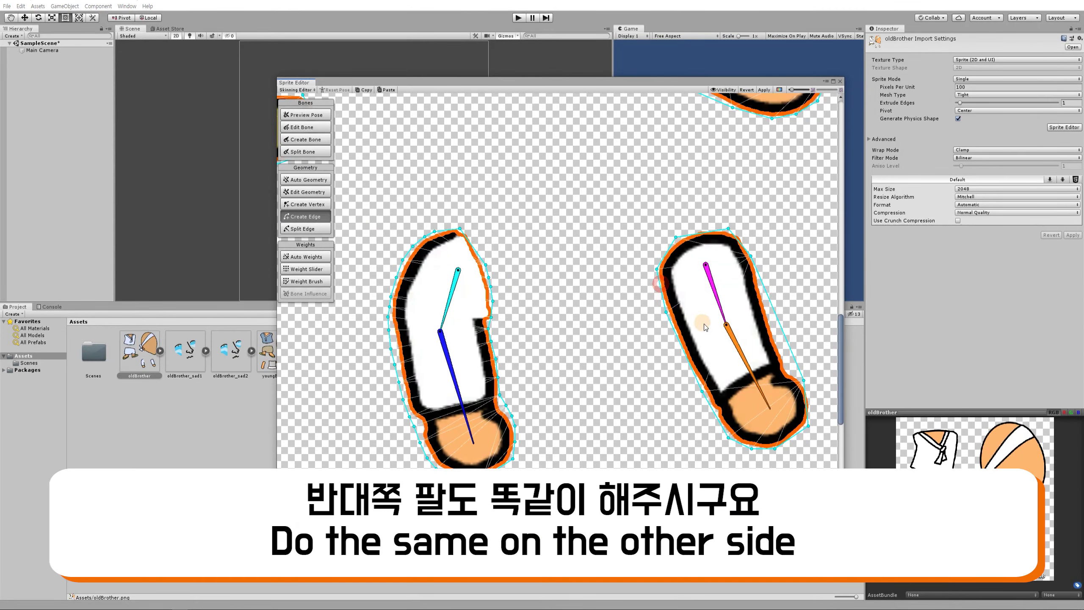
pyautogui.hotkey('shift', 'a')
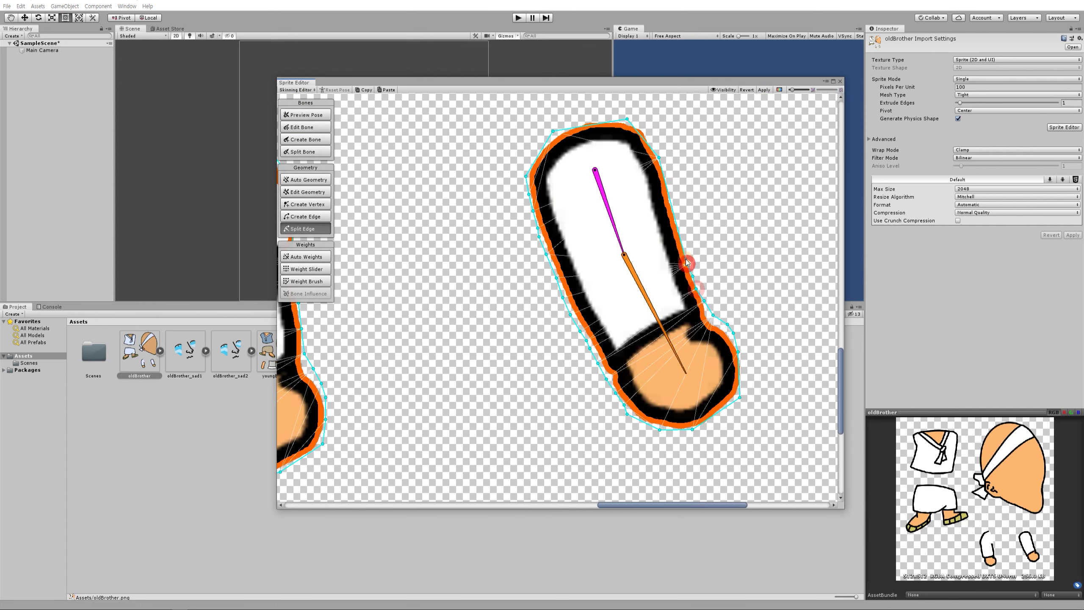
pyautogui.click(672, 211)
pyautogui.click(665, 197)
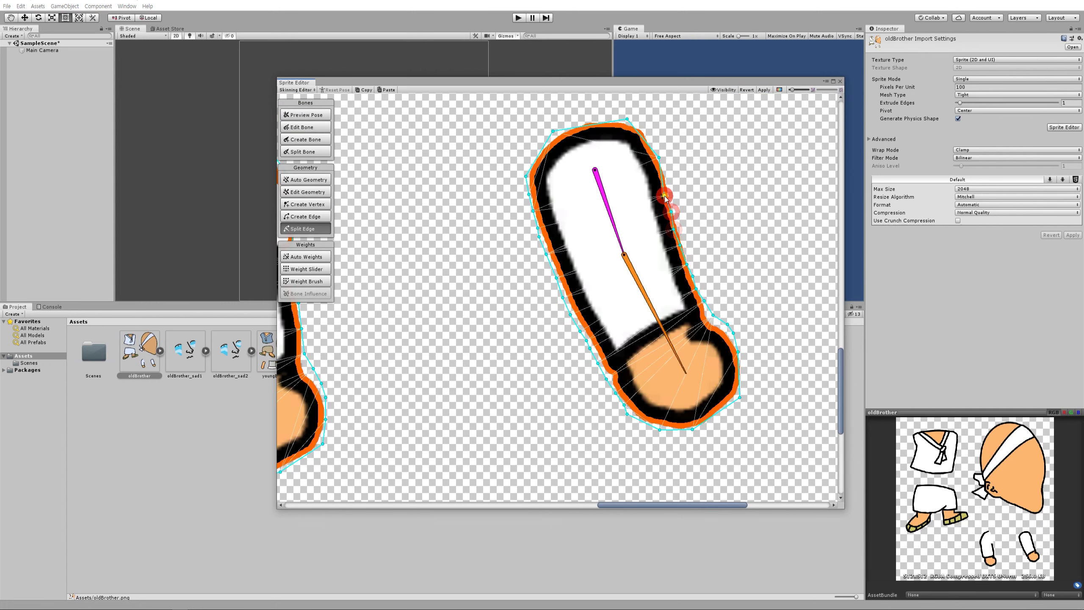
pyautogui.click(663, 172)
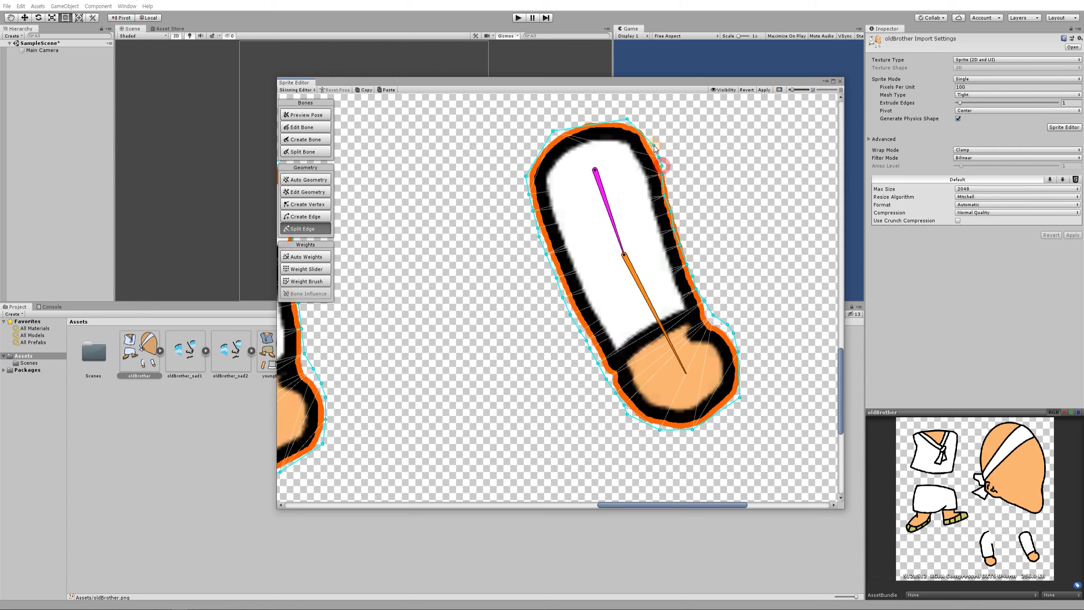
pyautogui.click(654, 146)
pyautogui.click(643, 130)
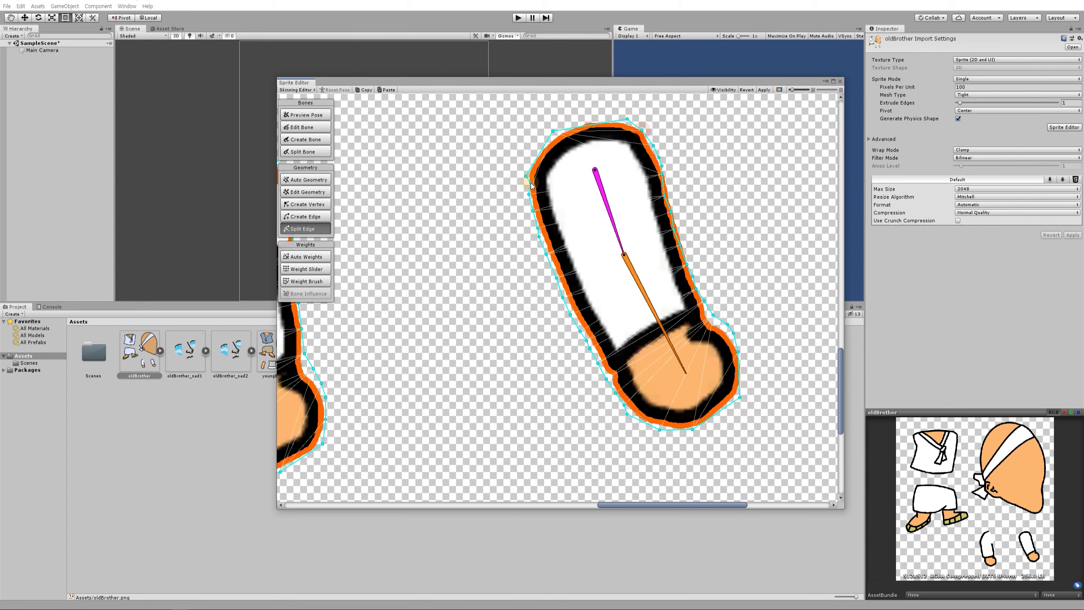
pyautogui.click(536, 159)
pyautogui.click(545, 144)
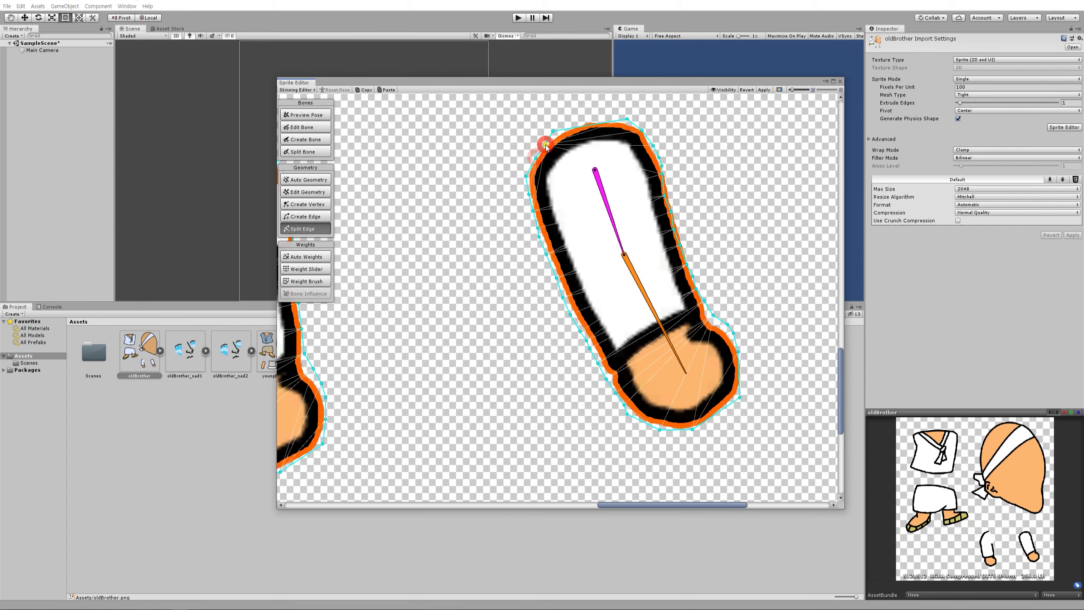
# Step: Test the bend of the right arm's lower bone in Auto Geometry mode, and undo the pose change
pyautogui.scroll(-3, 576, 213)
pyautogui.scroll(-5, 580, 219)
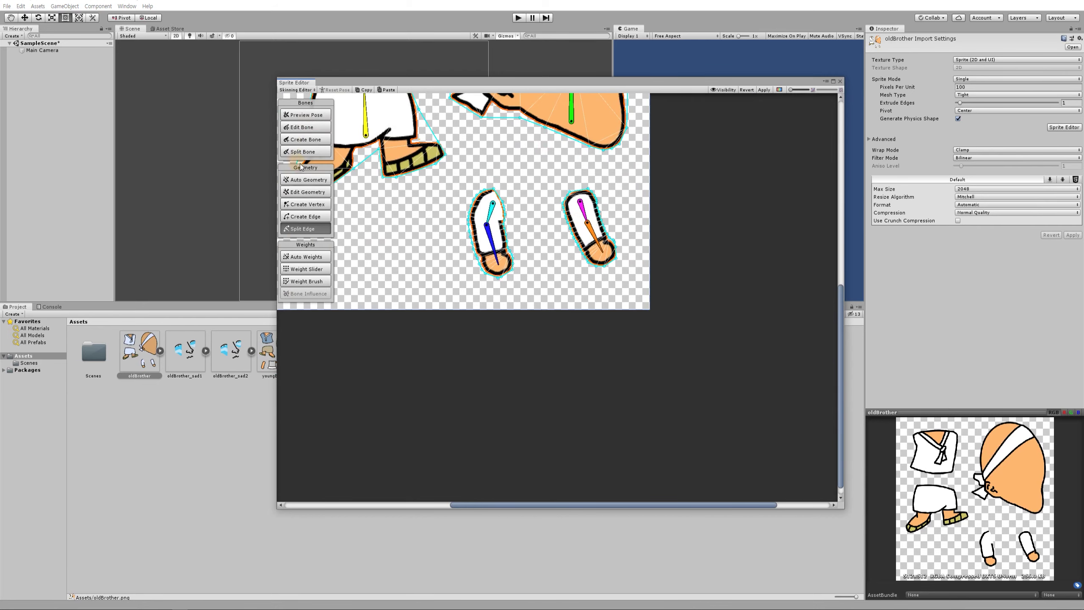
pyautogui.click(305, 179)
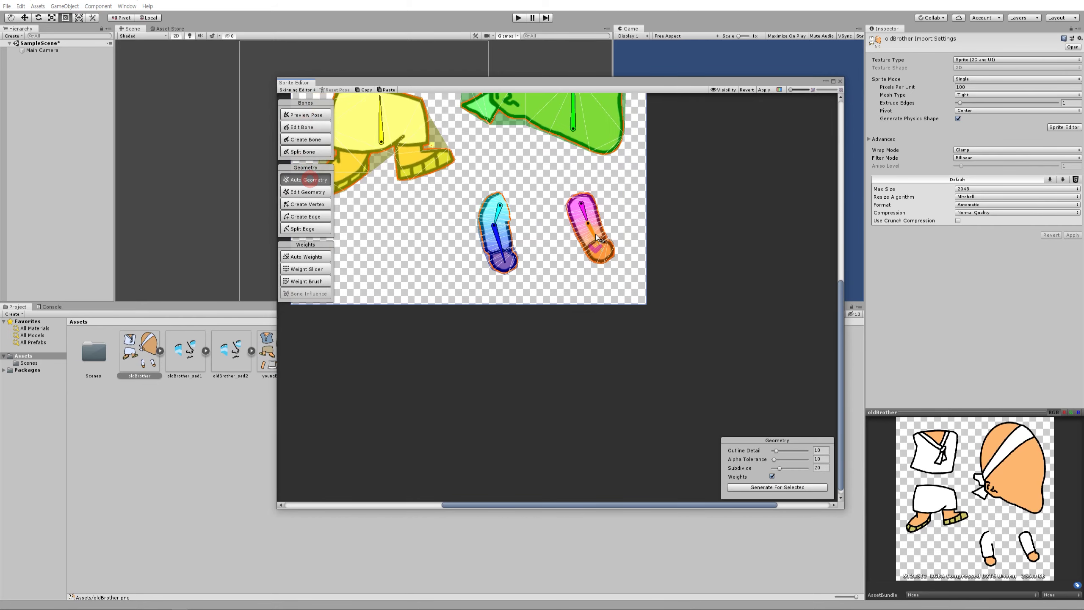
pyautogui.scroll(3, 593, 233)
pyautogui.moveTo(590, 234)
pyautogui.mouseDown()
pyautogui.moveTo(604, 228)
pyautogui.moveTo(595, 249)
pyautogui.moveTo(615, 226)
pyautogui.moveTo(601, 248)
pyautogui.mouseUp()
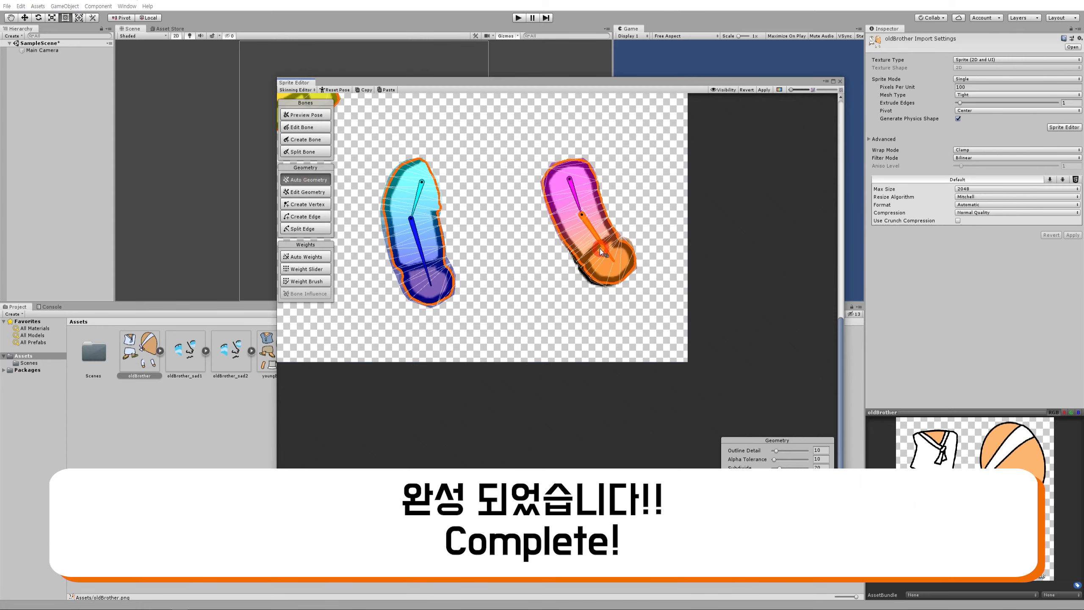
pyautogui.hotkey('ctrl', 'z')
# Step: Open the Visibility list showing the sprite's bones and their depths
pyautogui.scroll(-5, 555, 243)
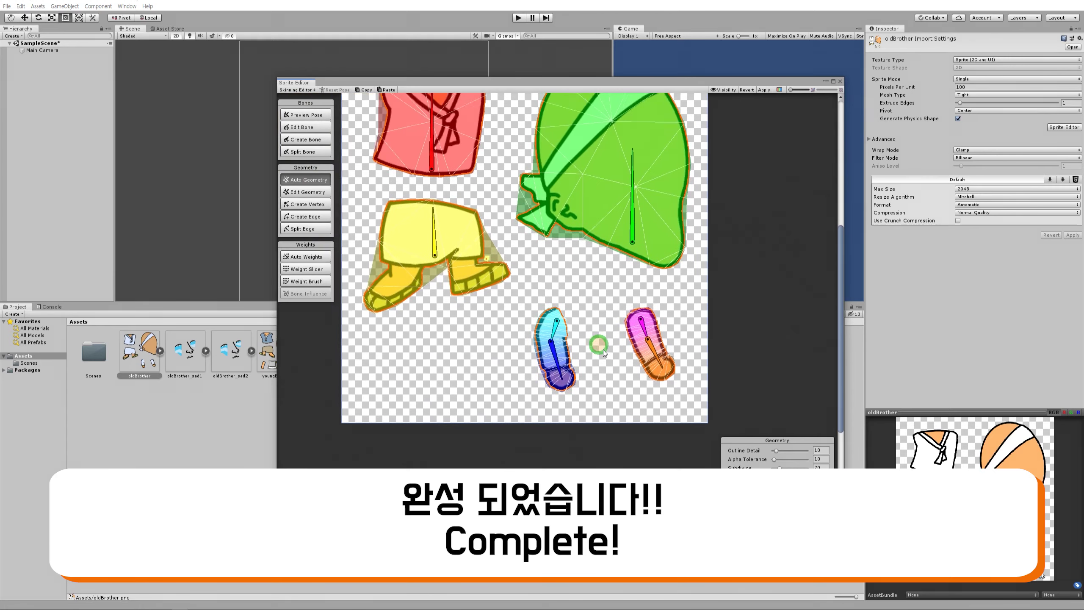
pyautogui.moveTo(614, 258); pyautogui.dragTo(601, 282, button='middle')
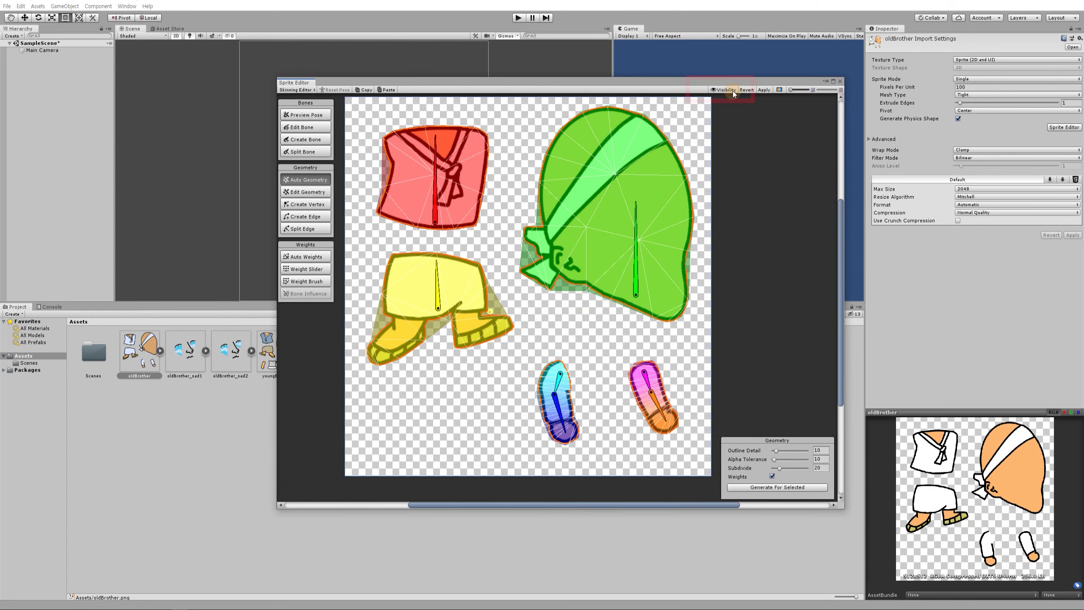
pyautogui.click(731, 90)
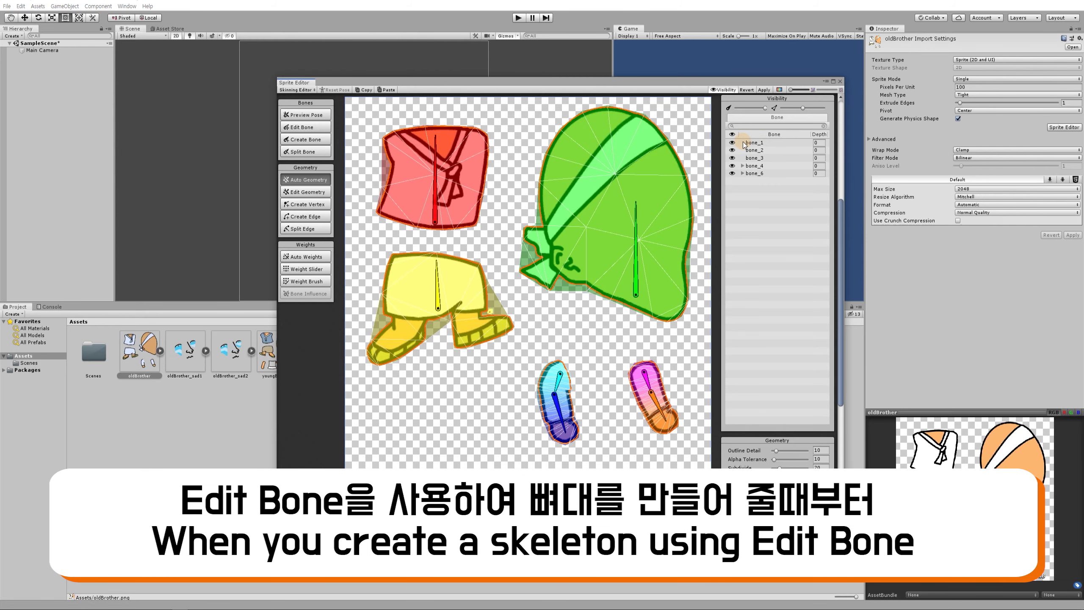
# Step: Try creating a two-bone chain beside the left arm, parented to the torso bone bone_1
pyautogui.click(305, 139)
pyautogui.click(433, 213)
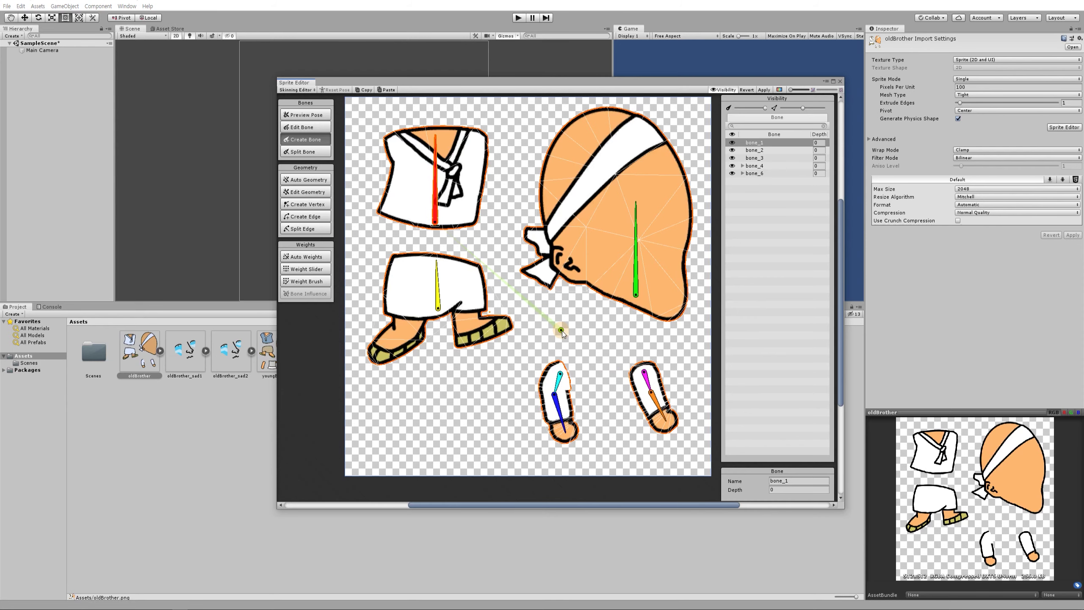
pyautogui.click(564, 334)
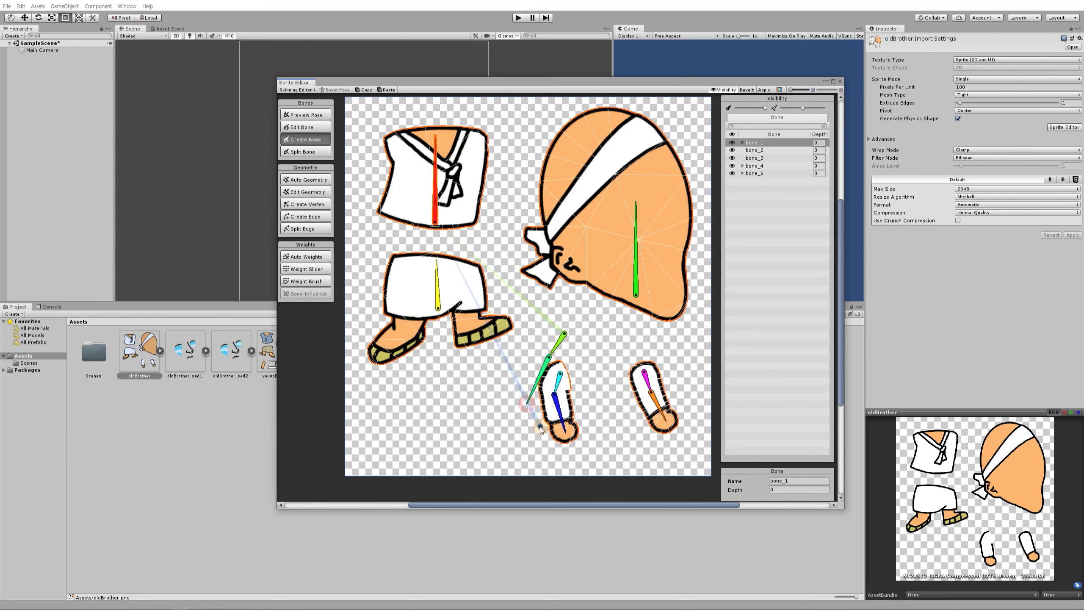
pyautogui.click(385, 255)
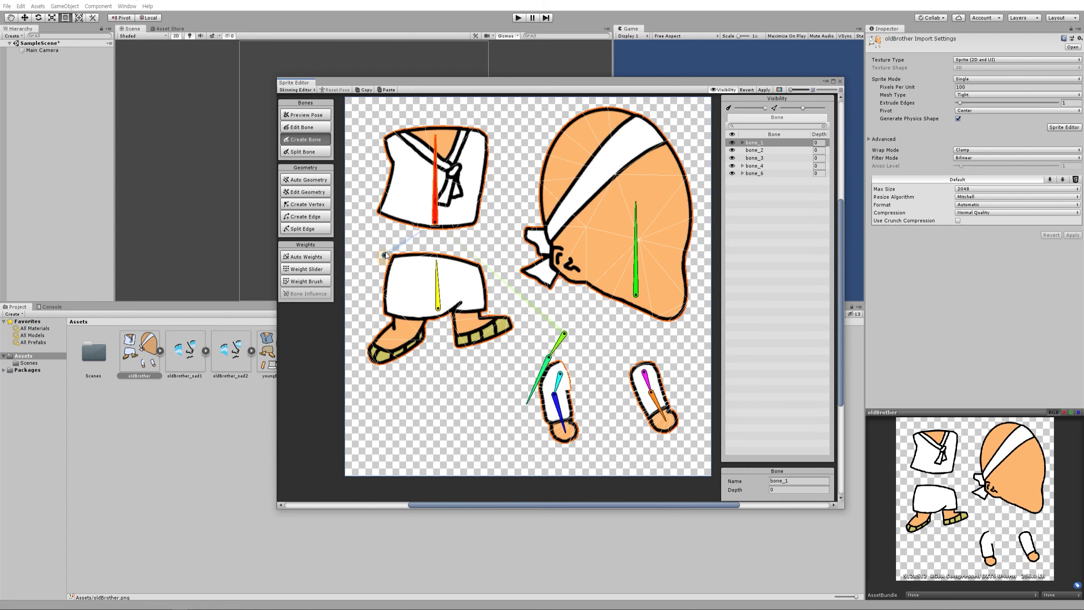
# Step: Try creating another two-bone chain beside the right arm under bone_1, and undo both trial chains
pyautogui.click(665, 355)
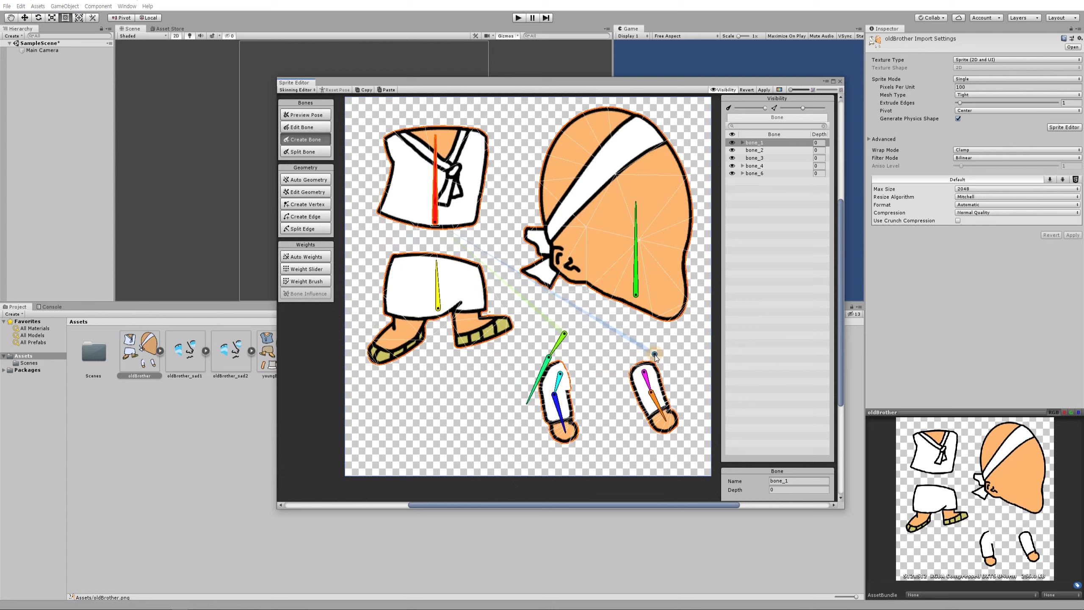
pyautogui.click(679, 383)
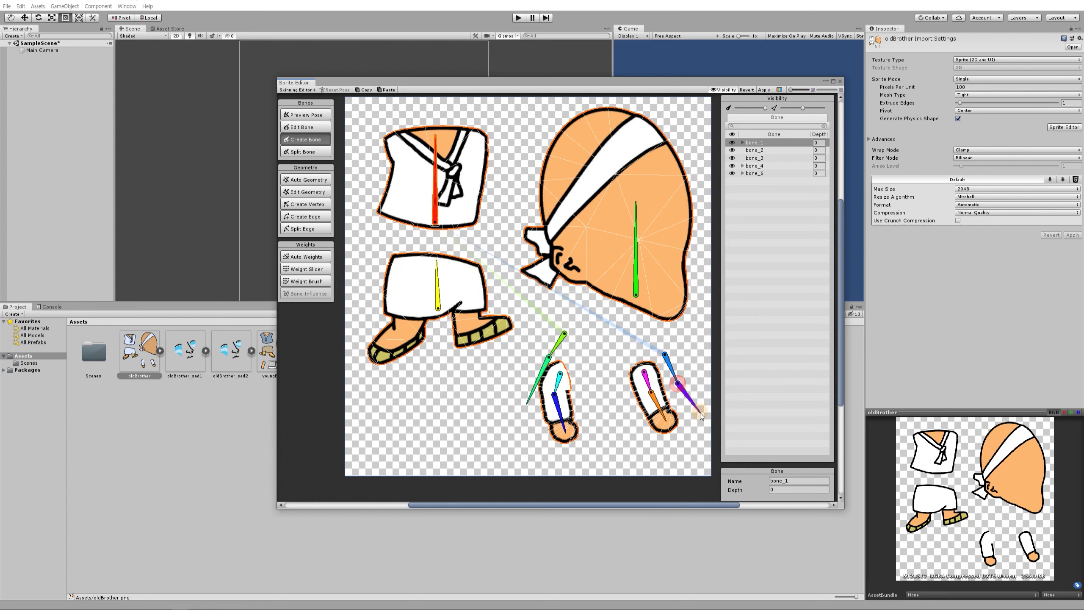
pyautogui.click(700, 411)
pyautogui.hotkey('ctrl', 'z')
pyautogui.hotkey('ctrl', 'z')
pyautogui.hotkey('ctrl', 'z')
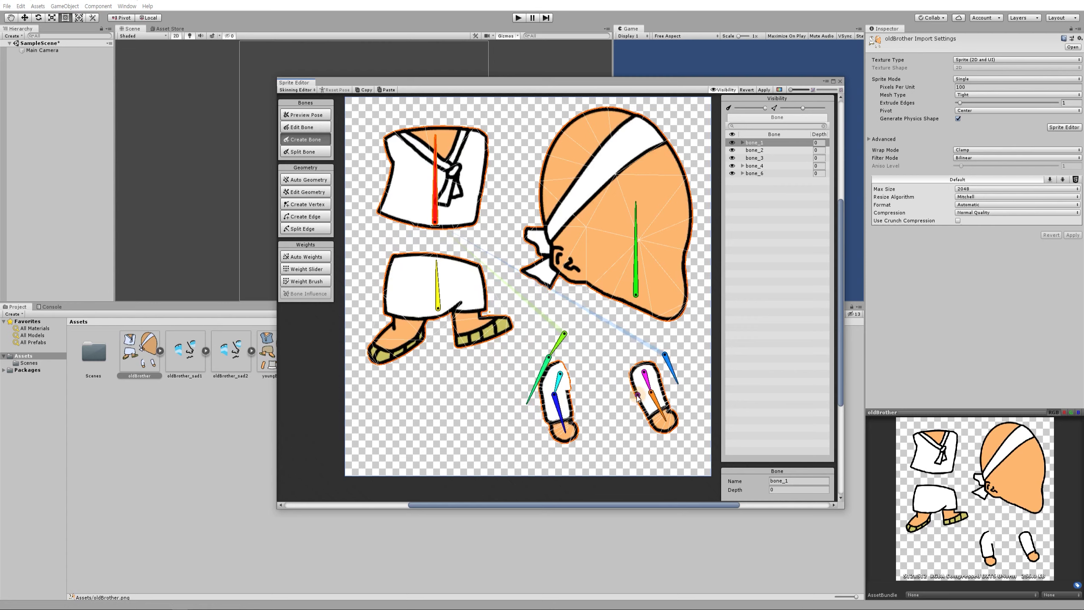
pyautogui.click(601, 391)
pyautogui.hotkey('ctrl', 'z')
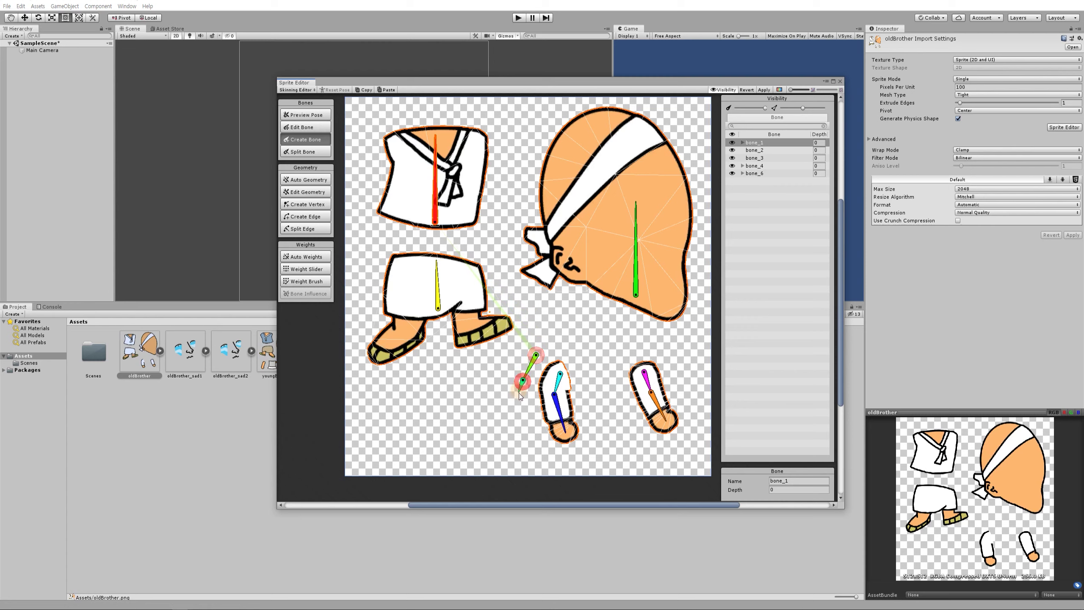
# Step: Try creating two-bone chains beside both arms again, parented to bone_1
pyautogui.click(522, 407)
pyautogui.press('Escape')
pyautogui.click(675, 353)
pyautogui.click(677, 373)
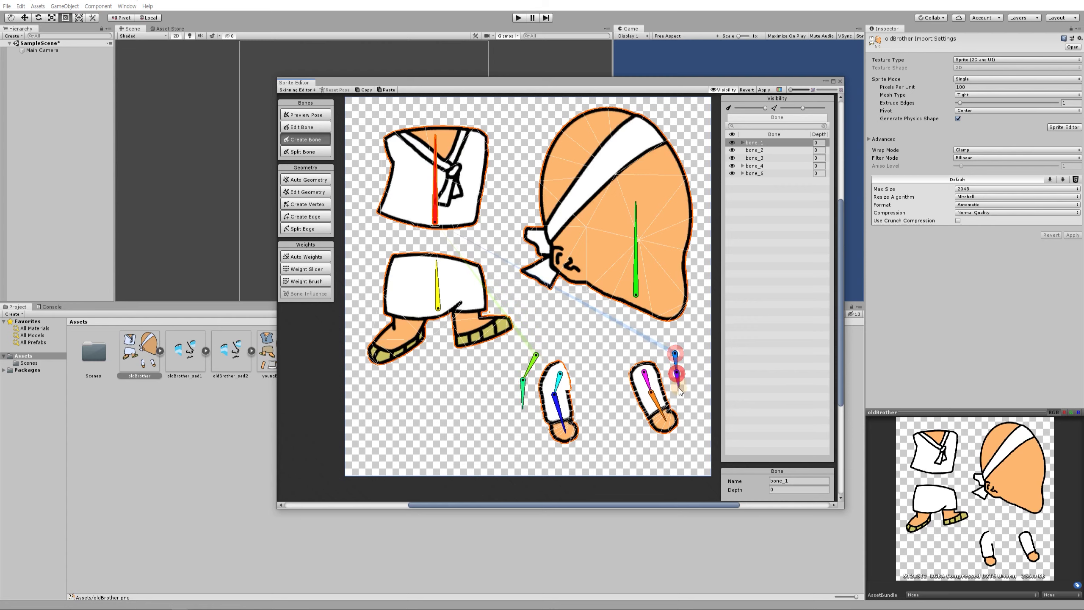
pyautogui.click(680, 393)
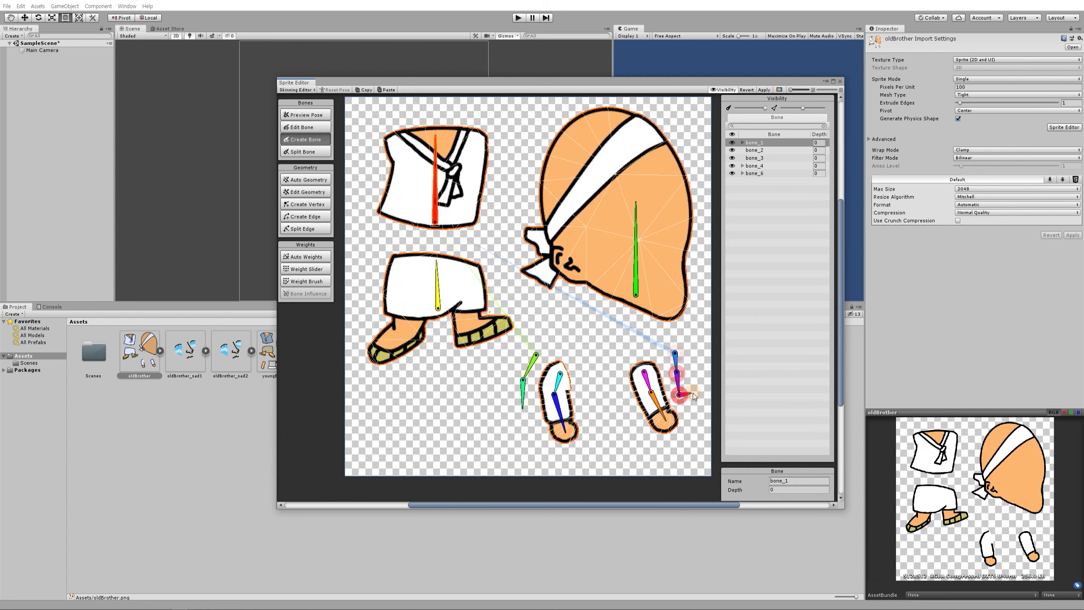
pyautogui.click(728, 89)
pyautogui.click(727, 89)
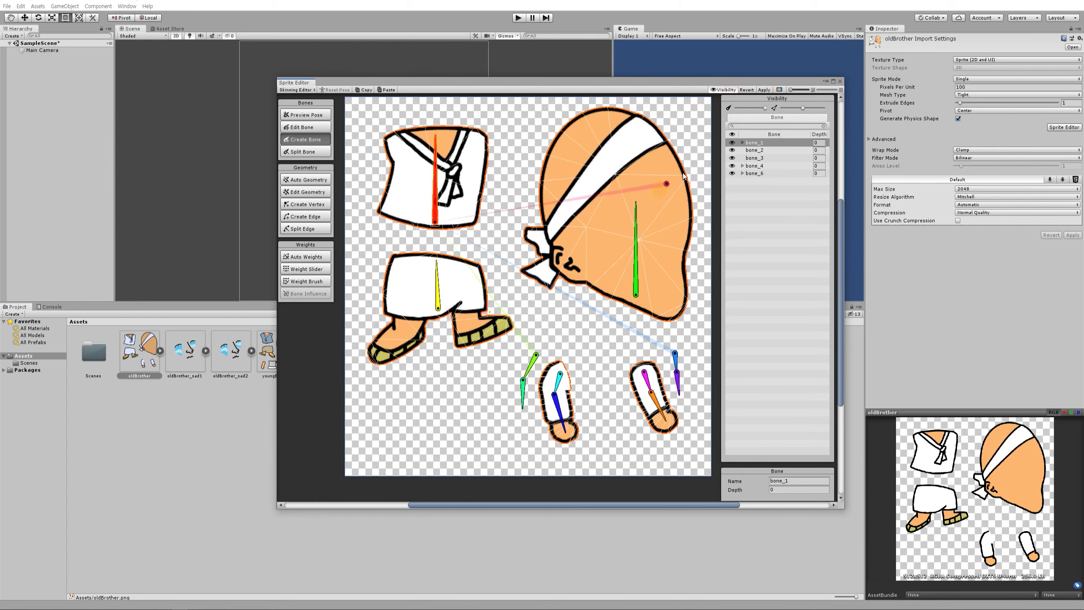
# Step: Rename the bones in list order as body1, body2, head, arm1_1, arm1_2, arm2_1 and arm2_2
pyautogui.hotkey('shift', '1')
pyautogui.click(435, 188)
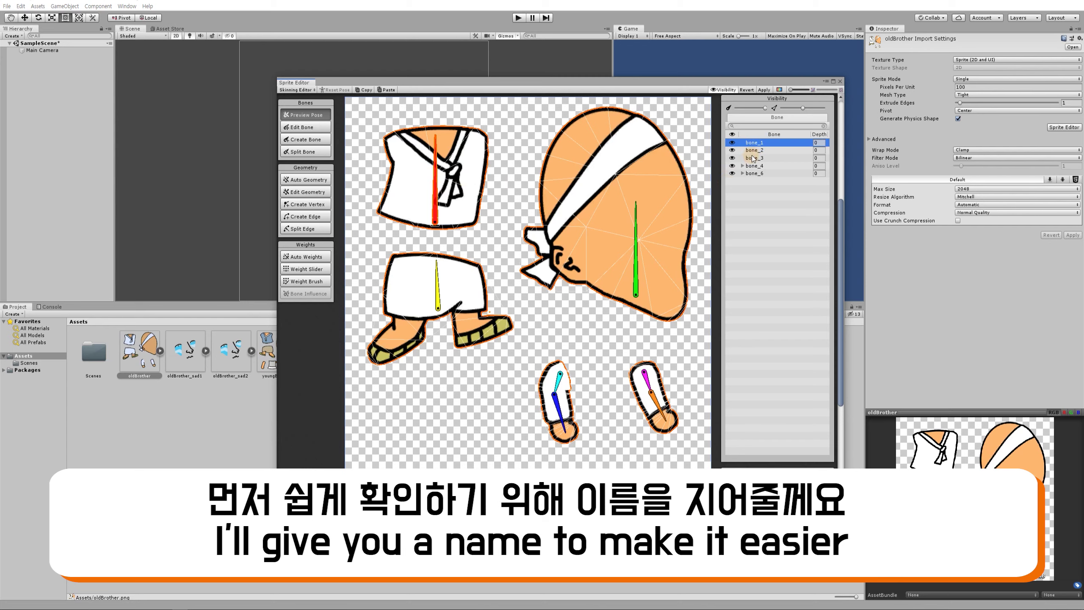
pyautogui.click(762, 143)
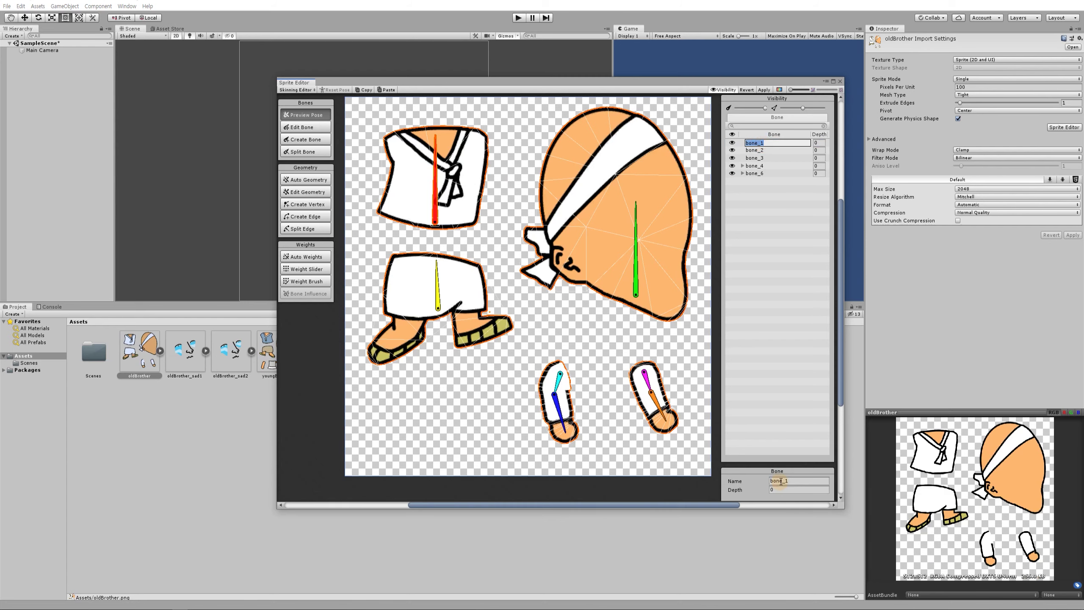
pyautogui.click(781, 480)
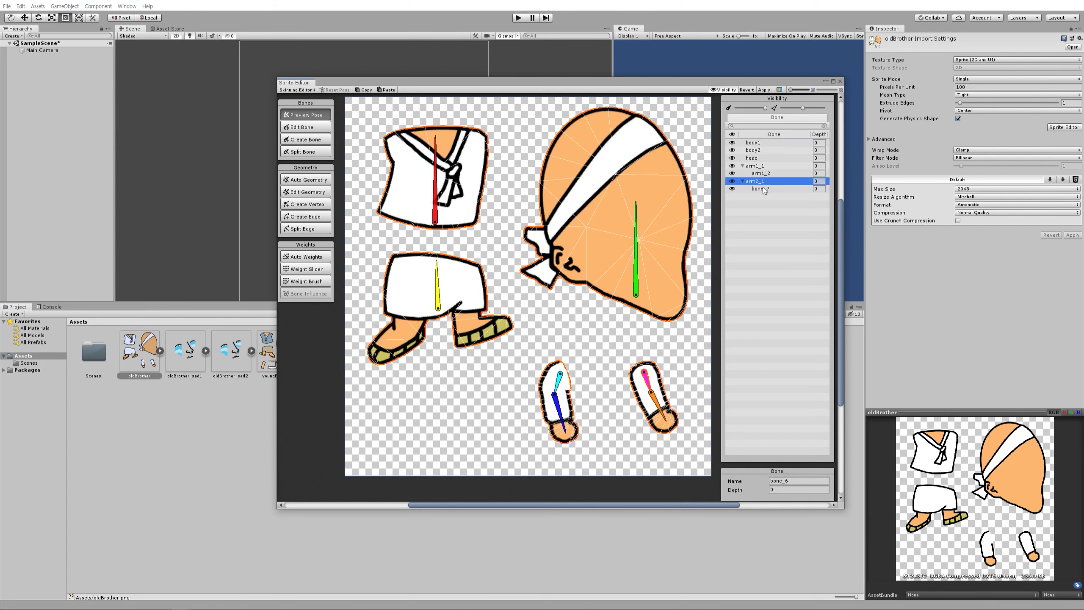
pyautogui.click(760, 189)
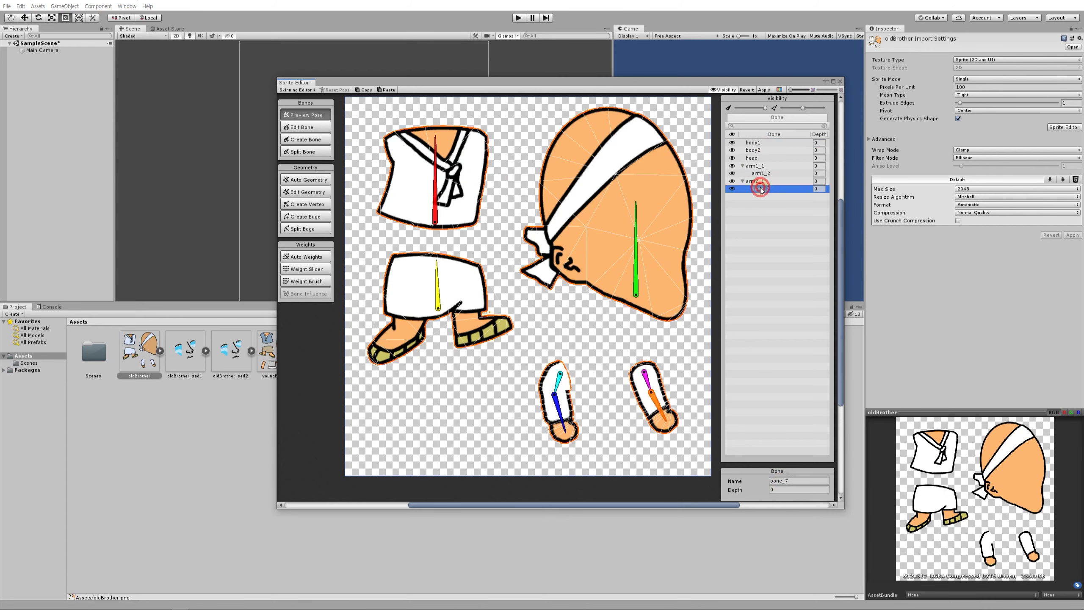
pyautogui.click(763, 191)
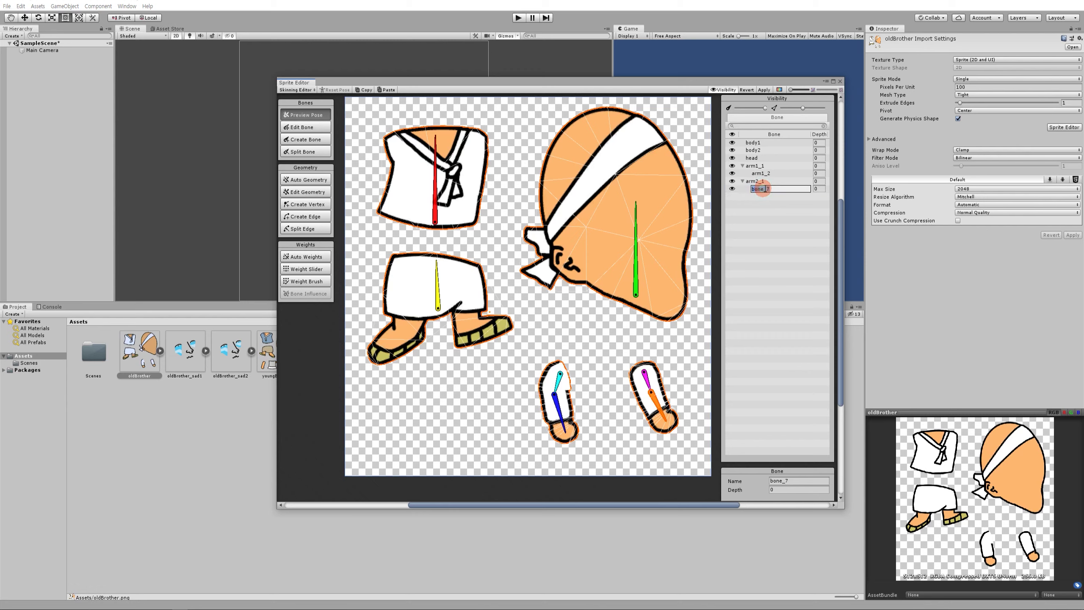
pyautogui.write('arm2_2')
pyautogui.press('Return')
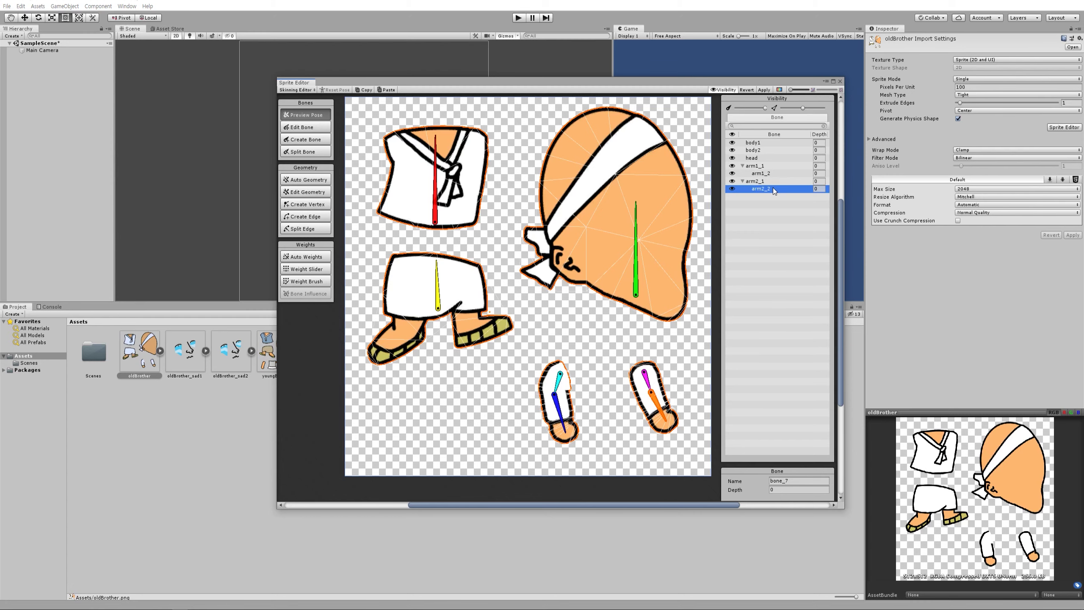
# Step: Parent body1 under body2, and nest head, arm1_1 and arm2_1 under body1
pyautogui.click(748, 153)
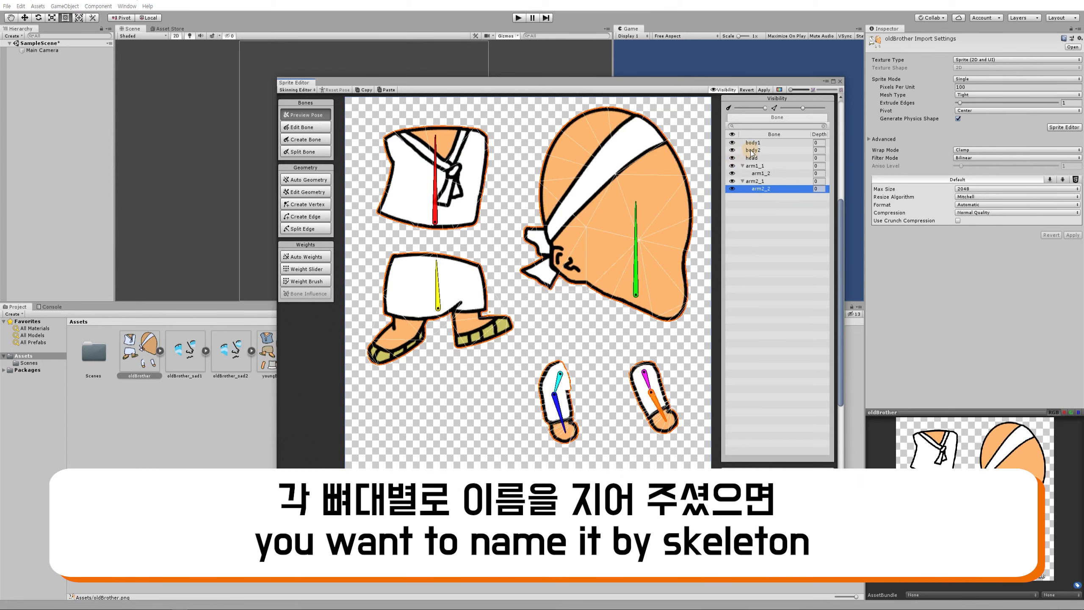
pyautogui.click(752, 151)
pyautogui.click(753, 144)
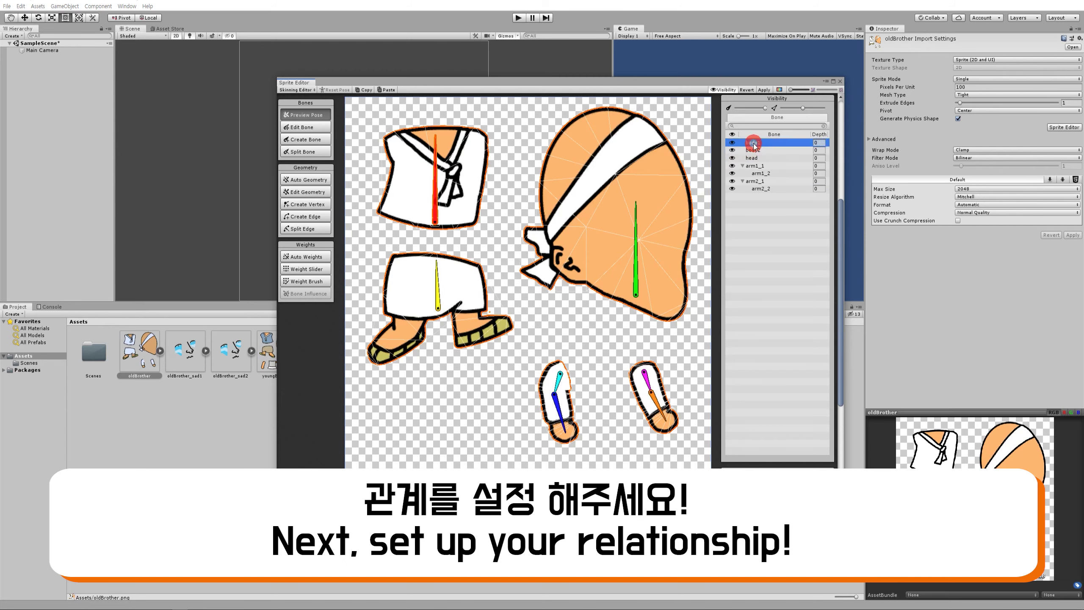
pyautogui.moveTo(754, 146); pyautogui.dragTo(754, 152)
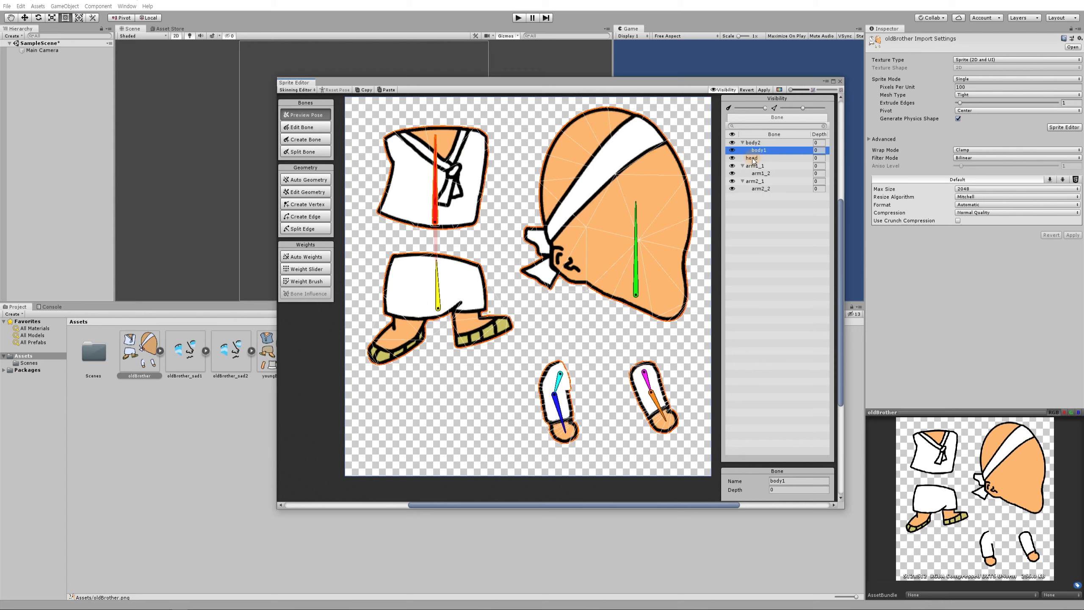
pyautogui.moveTo(753, 160); pyautogui.dragTo(759, 153)
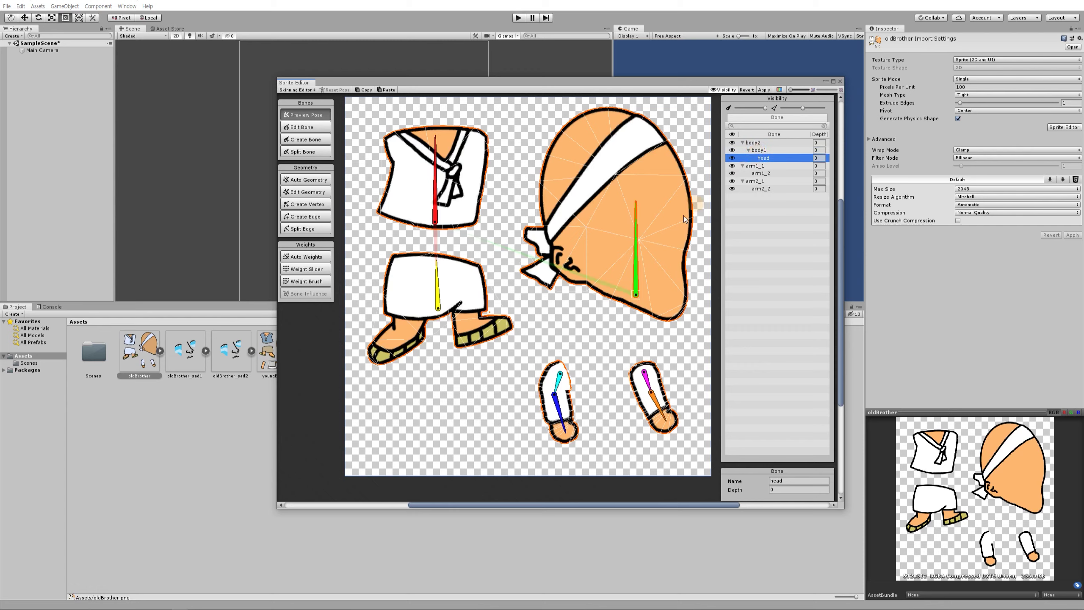
pyautogui.click(753, 166)
pyautogui.moveTo(753, 166); pyautogui.dragTo(758, 150)
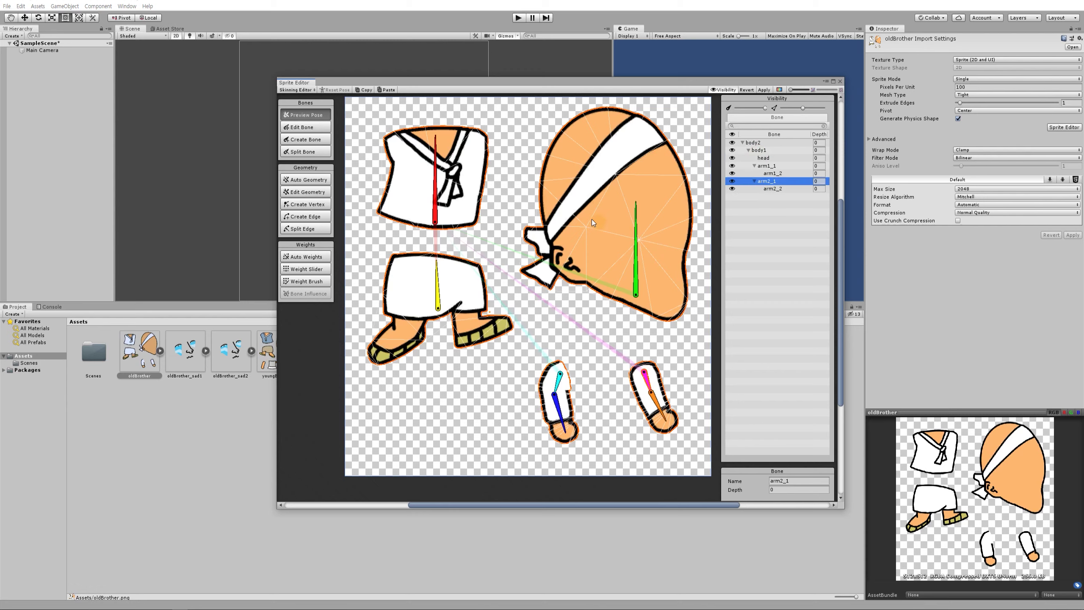
# Step: Test the new hierarchy by moving the body1 bone in the preview pose, and undo the move
pyautogui.click(437, 179)
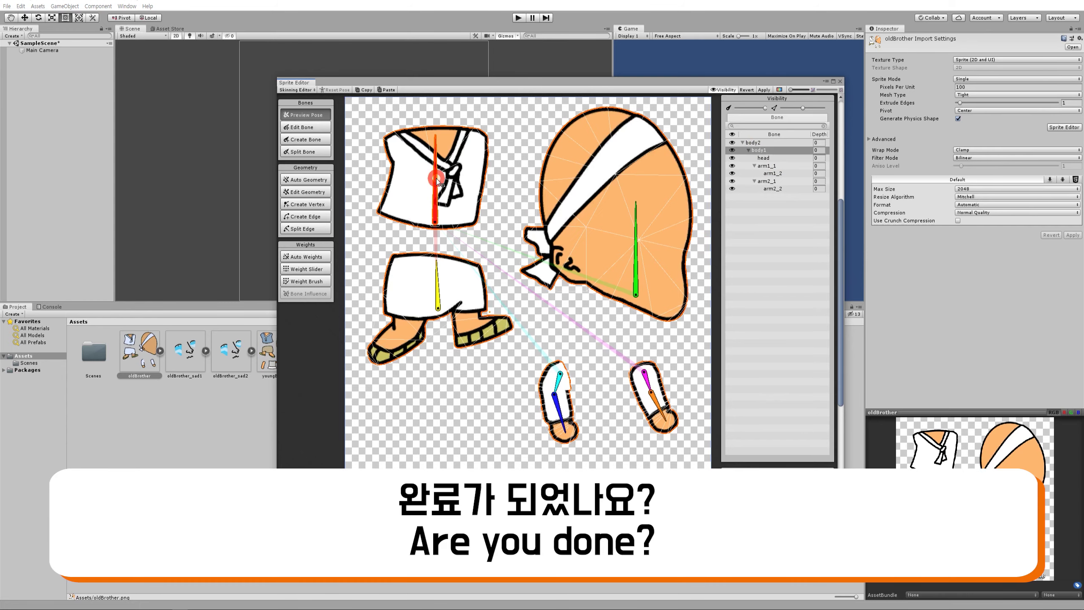
pyautogui.moveTo(436, 180)
pyautogui.mouseDown()
pyautogui.moveTo(425, 173)
pyautogui.moveTo(434, 165)
pyautogui.moveTo(440, 213)
pyautogui.moveTo(438, 158)
pyautogui.mouseUp()
pyautogui.hotkey('ctrl', 'z')
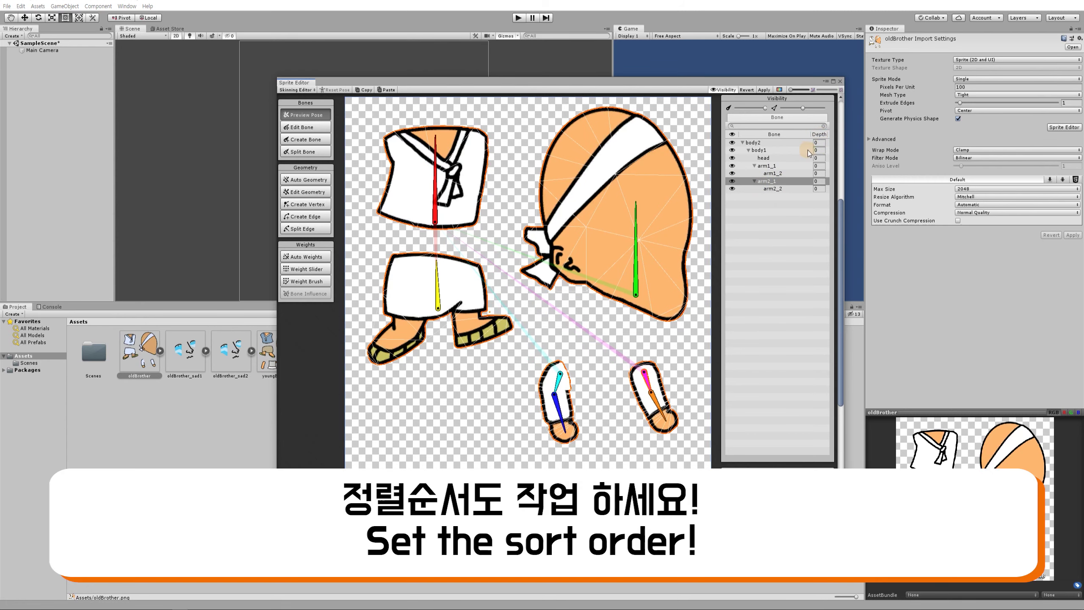
# Step: Set bone depths to body2 10, body1 11, head 12, arm1_1 12, arm1_2 13, arm2_1 10 and arm2_2 9
pyautogui.click(816, 150)
pyautogui.click(816, 142)
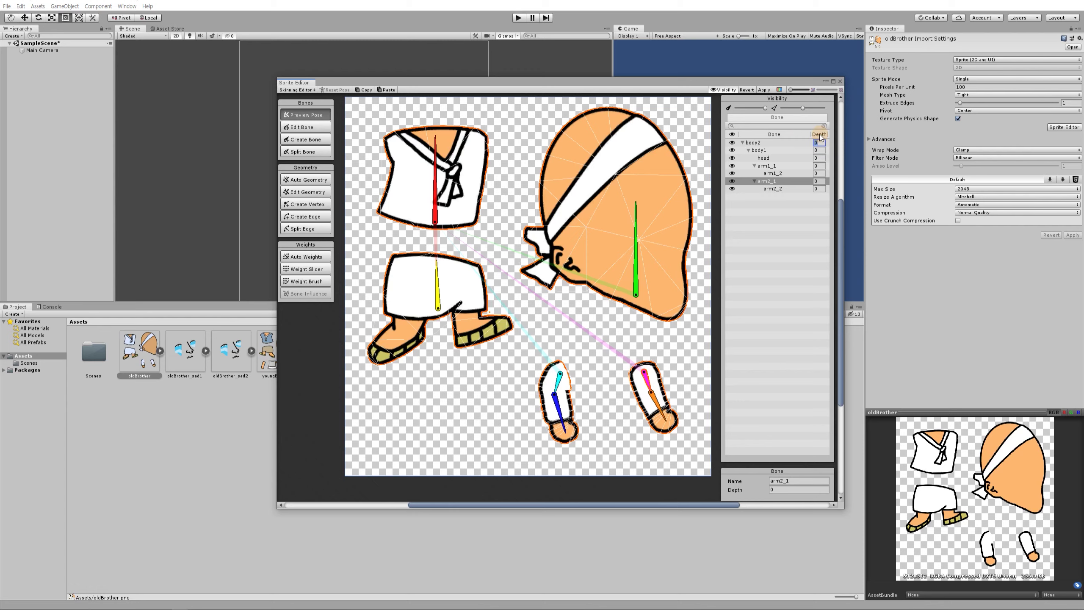
pyautogui.click(806, 226)
pyautogui.click(818, 144)
pyautogui.click(820, 150)
# Step: Test the sort order by moving the arm2_1 bone to the torso's shoulder, and undo the move
pyautogui.click(664, 355)
pyautogui.click(651, 375)
pyautogui.moveTo(648, 375); pyautogui.dragTo(481, 151)
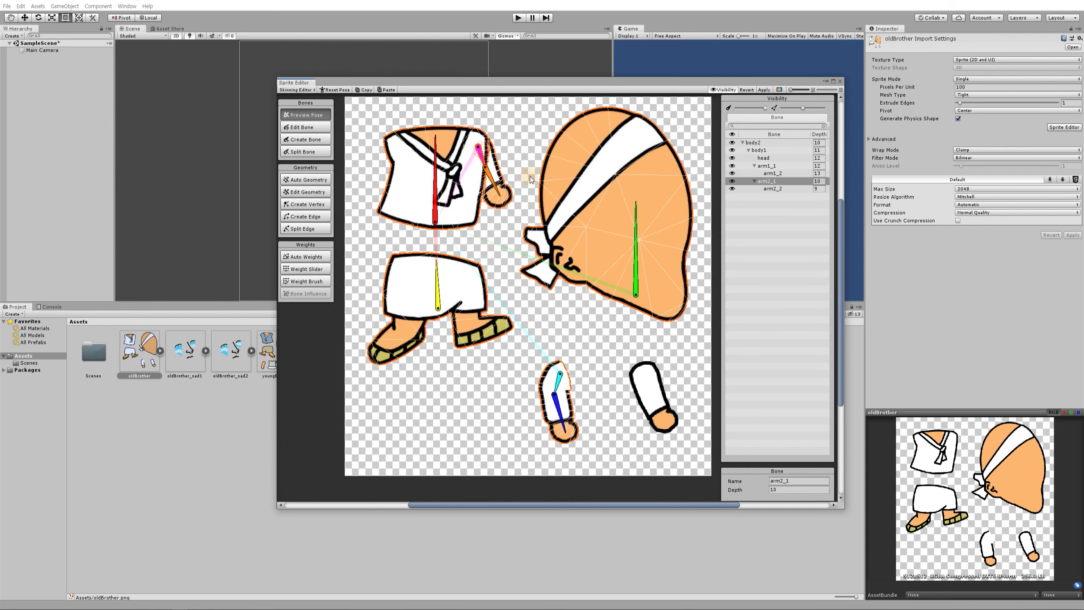
pyautogui.hotkey('ctrl', 'z')
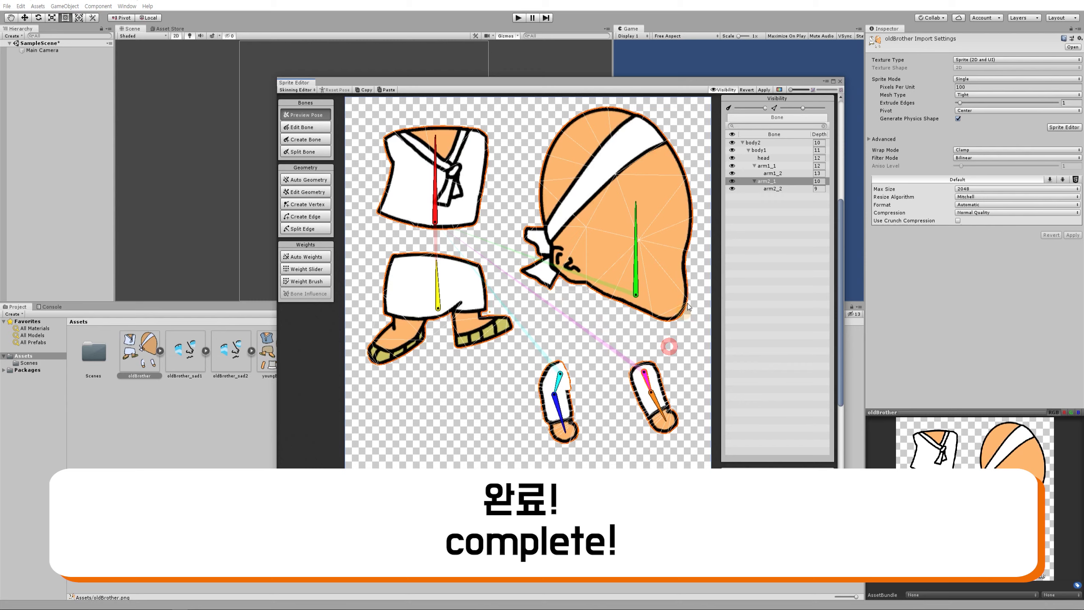
# Step: Apply the rigging changes to the sprite and close the Sprite Editor
pyautogui.click(764, 90)
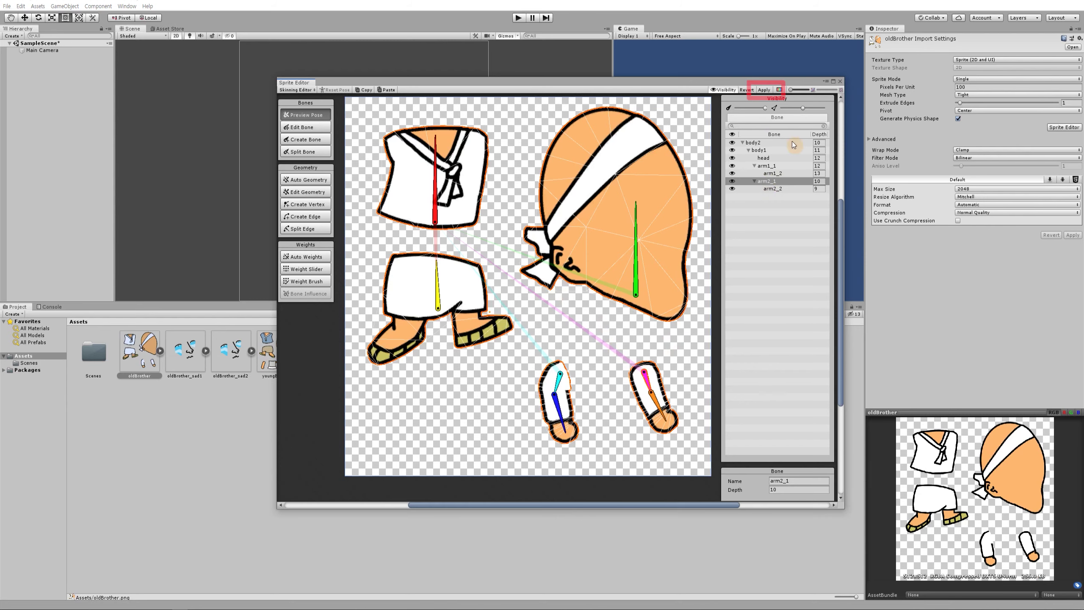
pyautogui.click(765, 90)
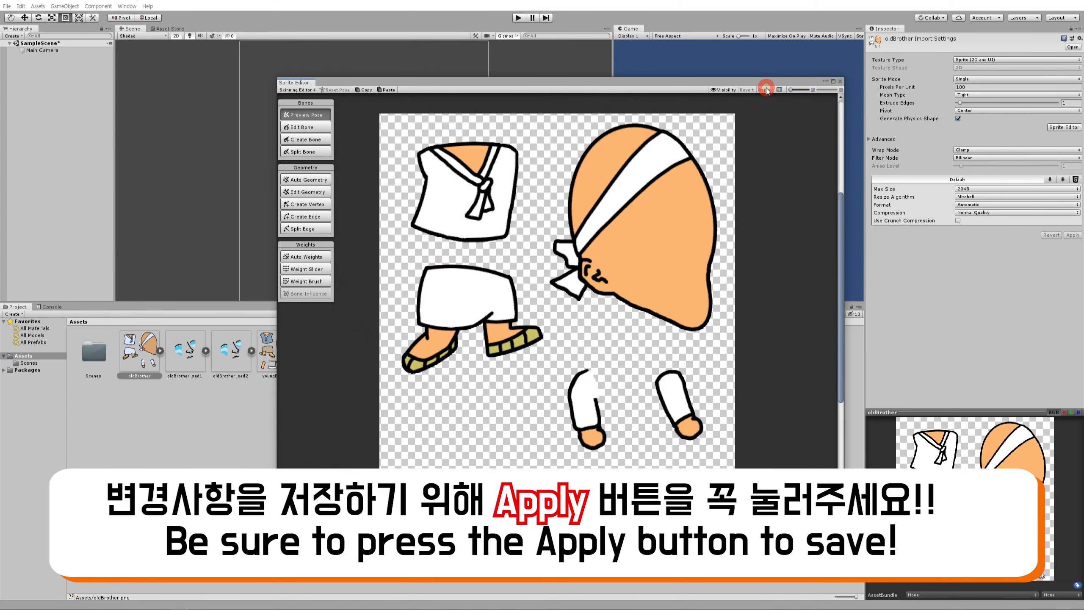
pyautogui.click(840, 82)
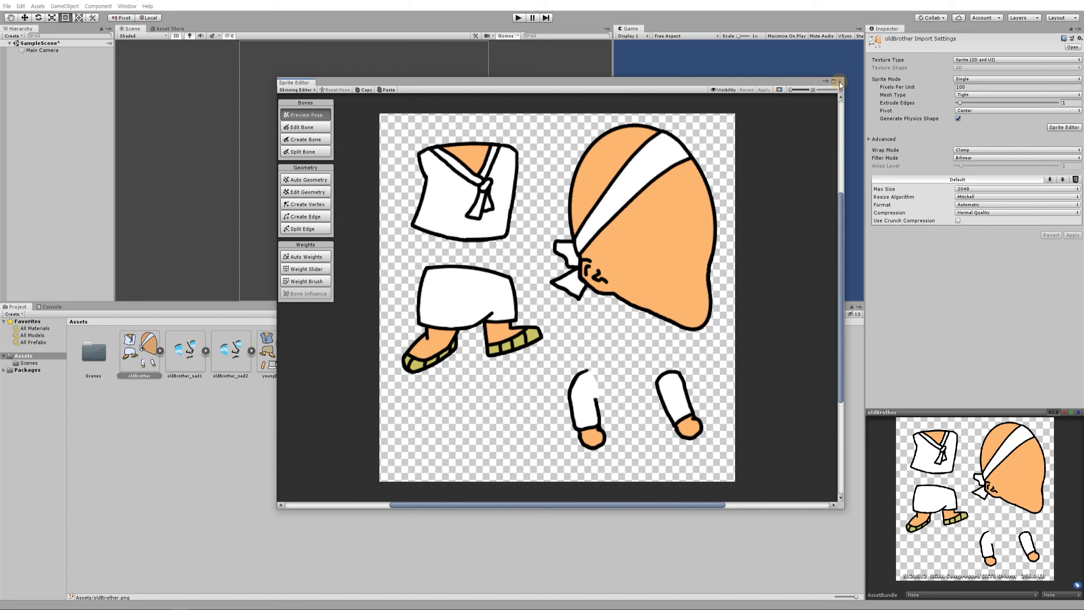
pyautogui.click(839, 83)
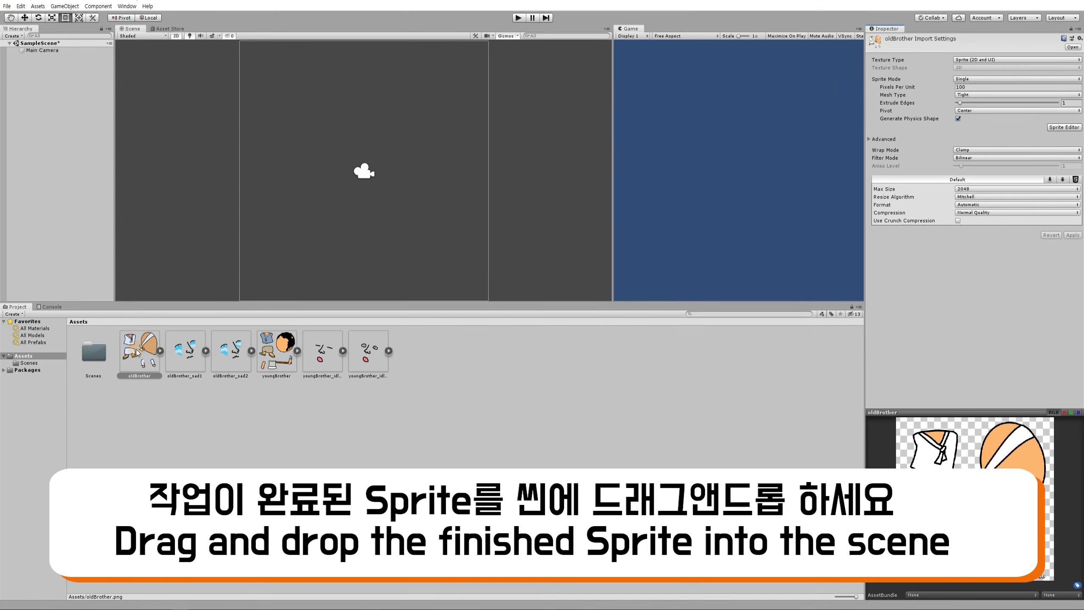
# Step: Place the oldBrother sprite in the scene and add a Sprite Skin component to it
pyautogui.moveTo(140, 354); pyautogui.dragTo(356, 175)
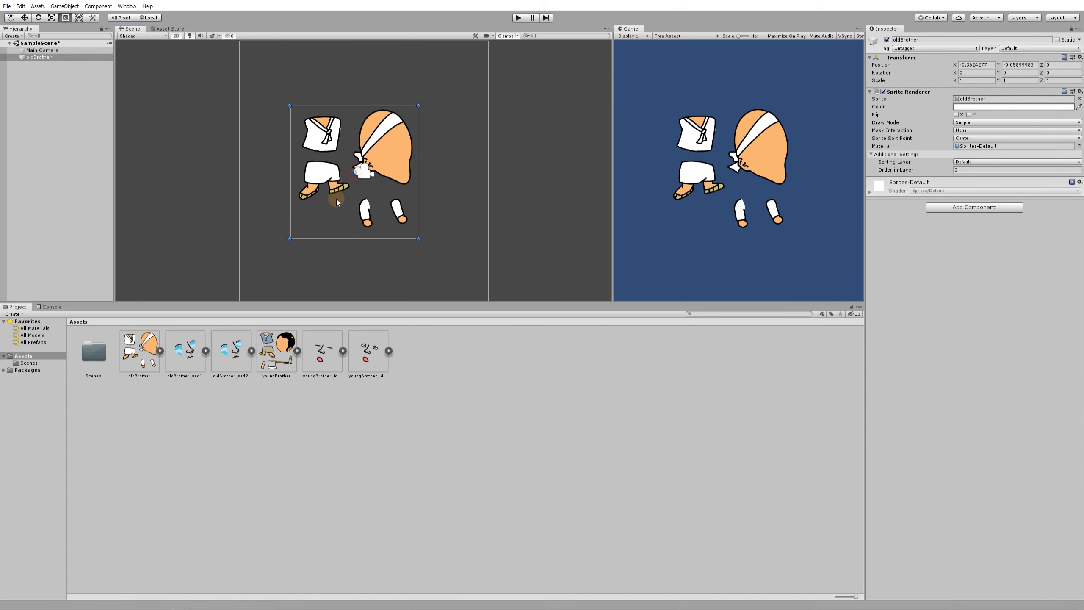
pyautogui.click(956, 209)
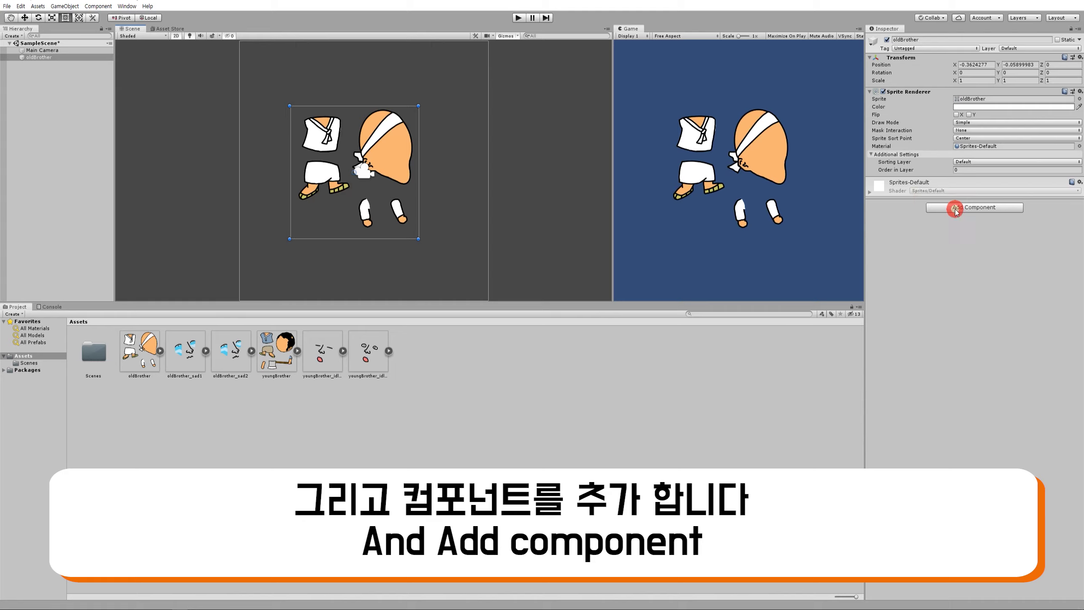
pyautogui.write('skin')
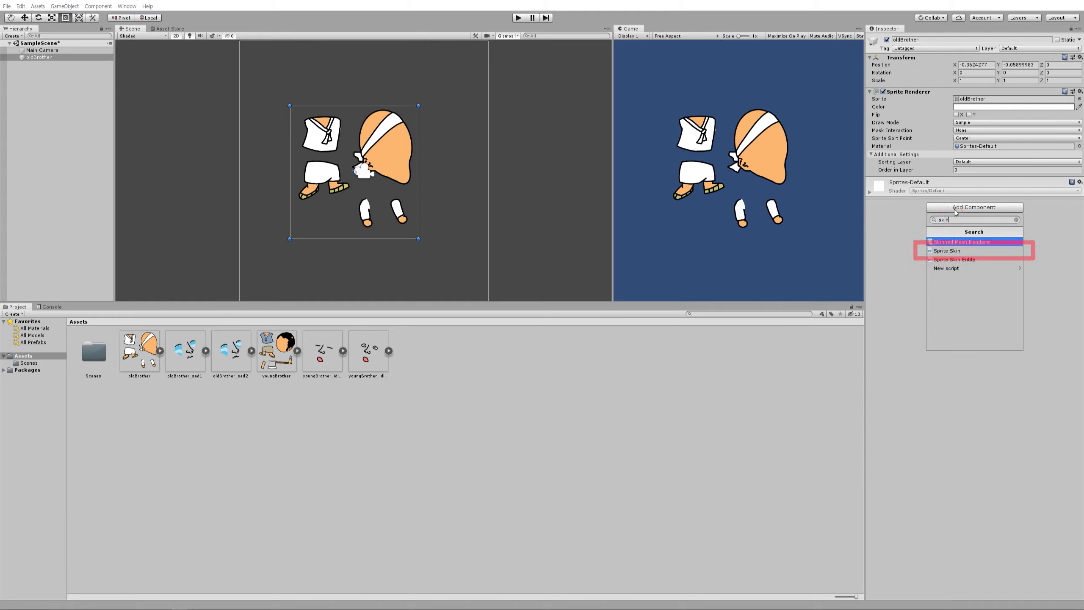
pyautogui.click(950, 251)
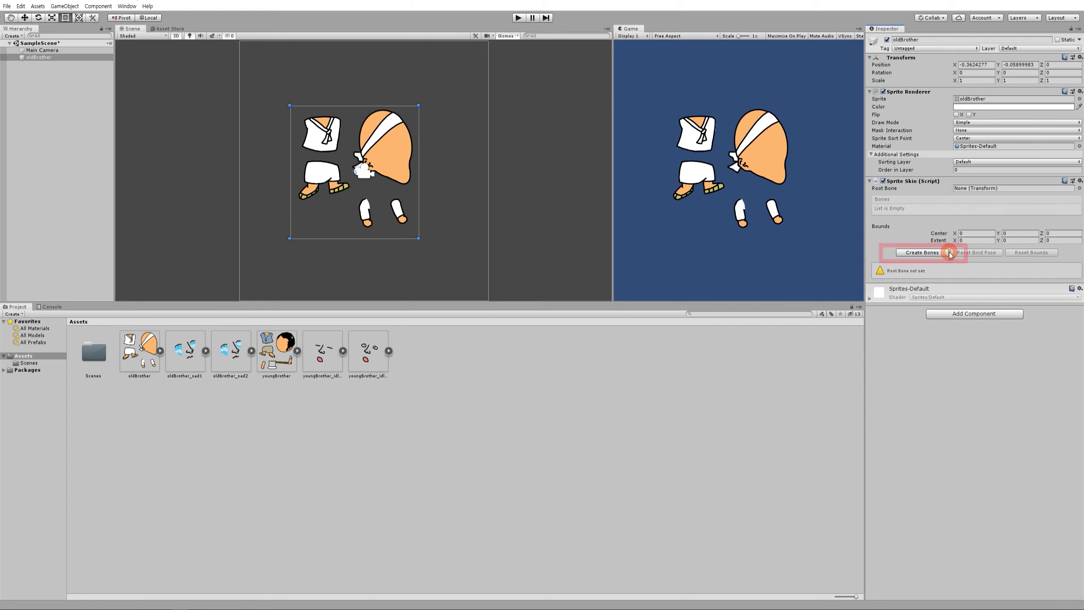
# Step: Create the bones from the Sprite Skin component and reselect oldBrother to display its skeleton
pyautogui.click(922, 253)
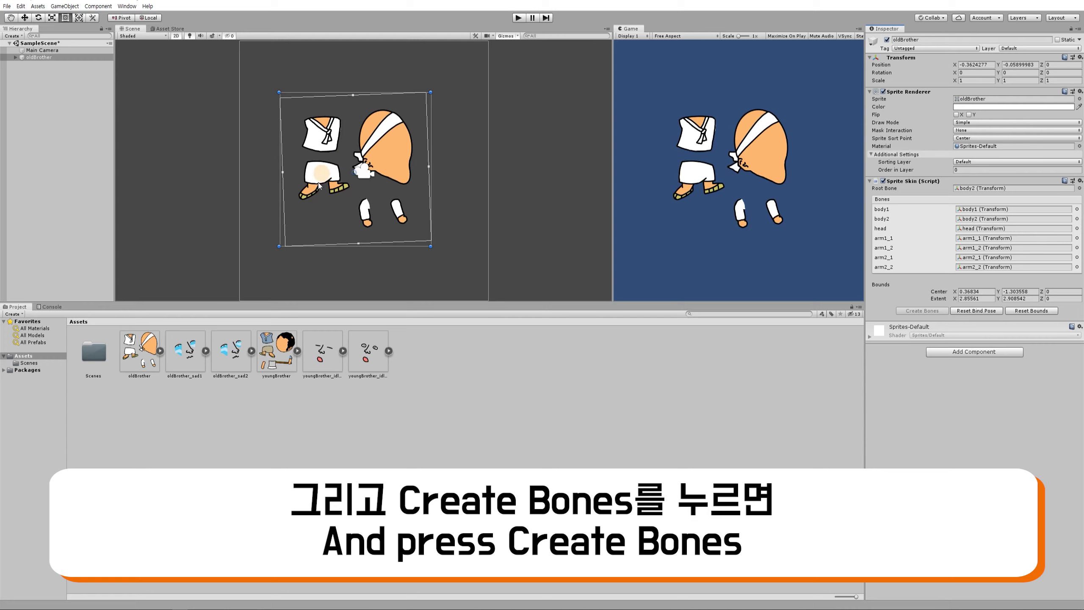
pyautogui.click(37, 66)
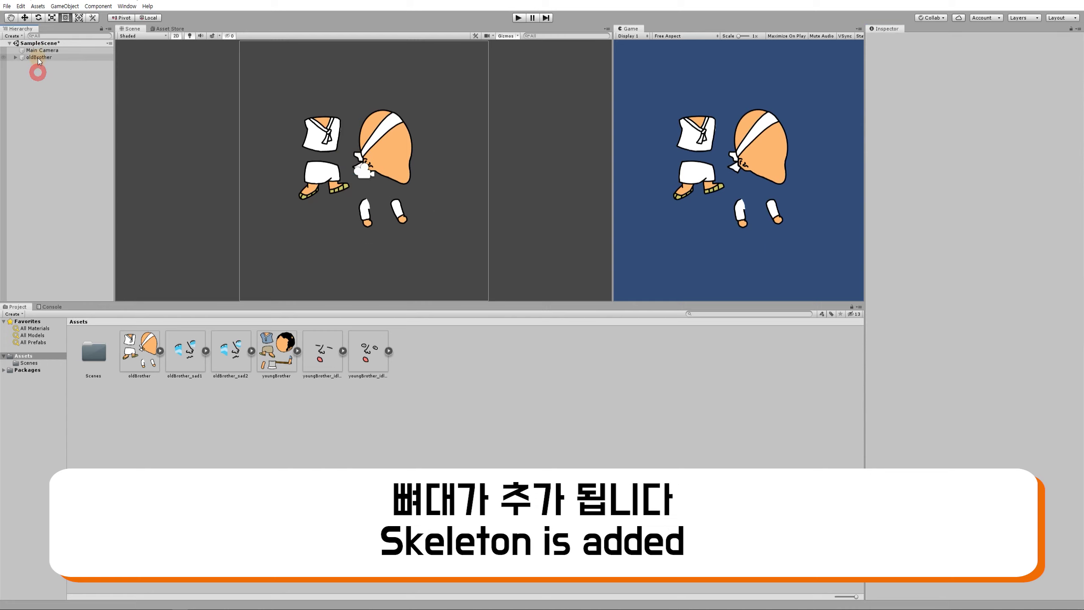
pyautogui.click(38, 58)
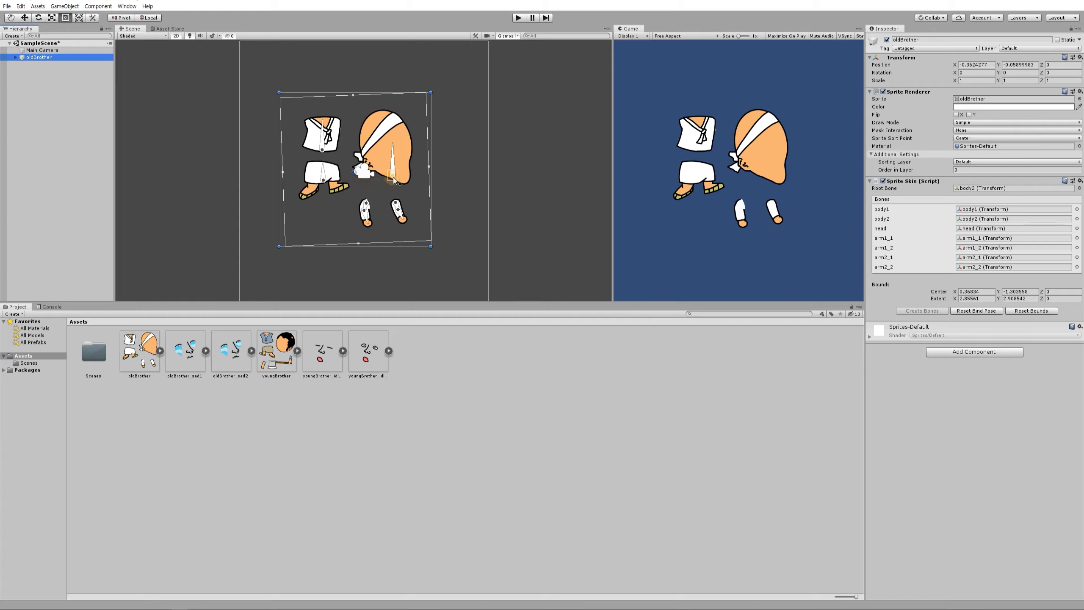
# Step: Assemble the character in the scene by moving the head, body1, arm1_1 and arm2_1 bones into their places on the body
pyautogui.moveTo(395, 182); pyautogui.dragTo(330, 129)
pyautogui.click(326, 183)
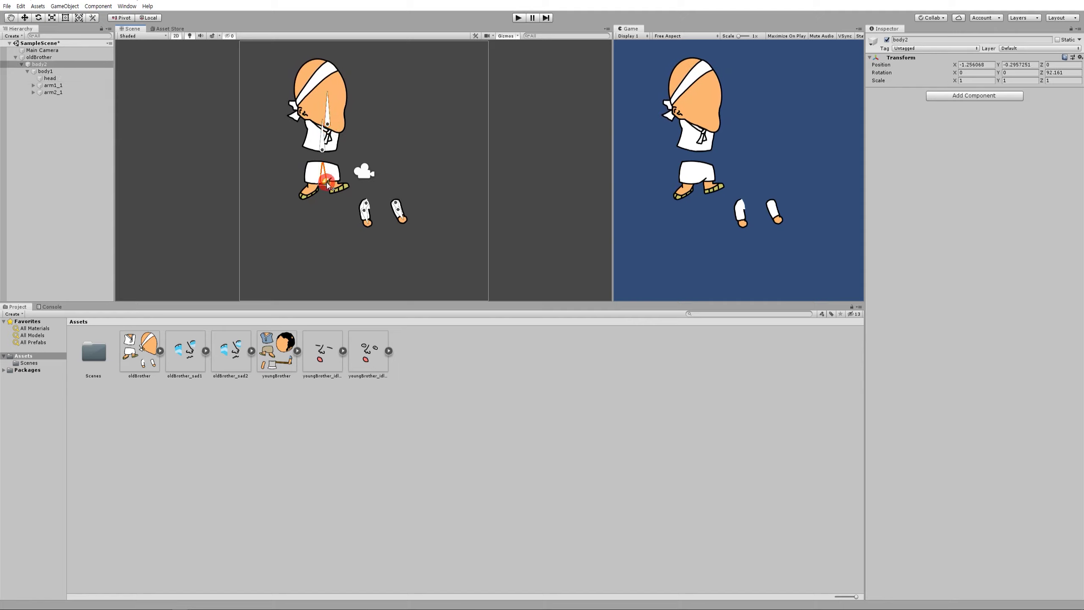
pyautogui.click(321, 158)
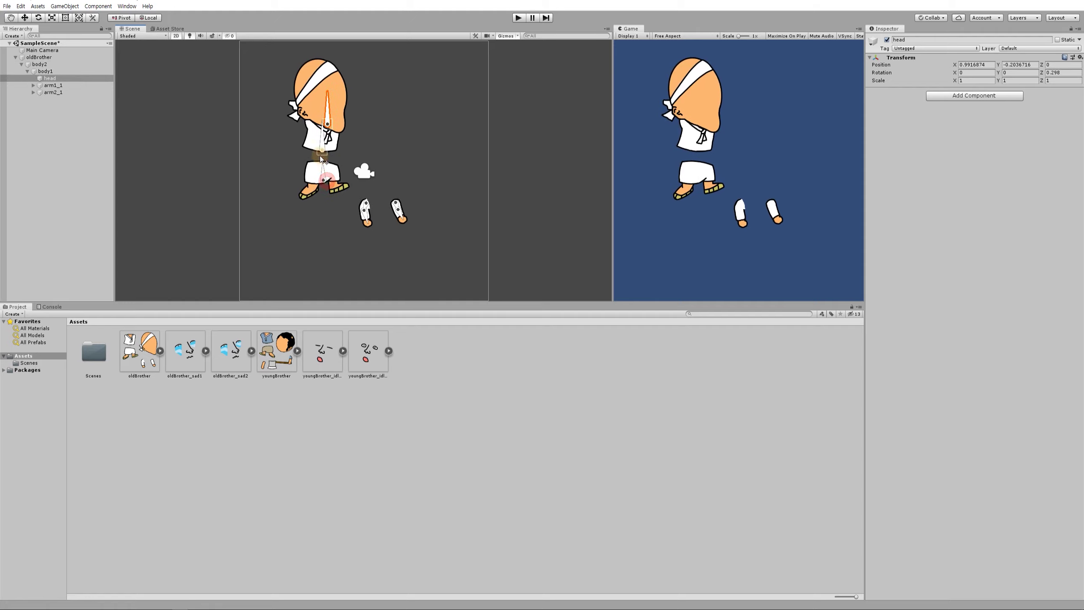
pyautogui.moveTo(321, 158); pyautogui.dragTo(325, 174)
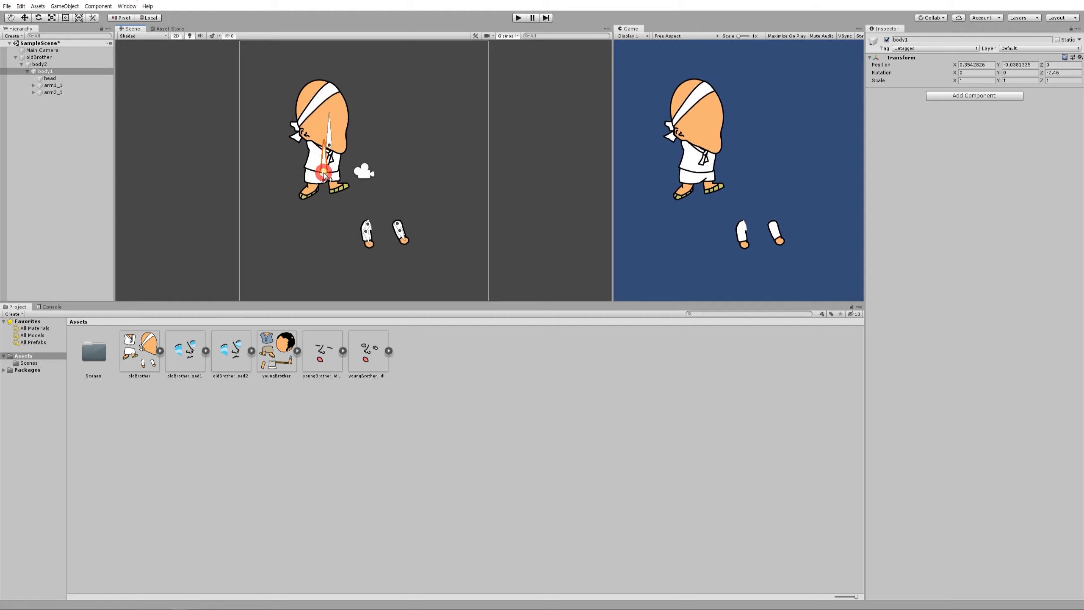
pyautogui.moveTo(370, 233); pyautogui.dragTo(312, 148)
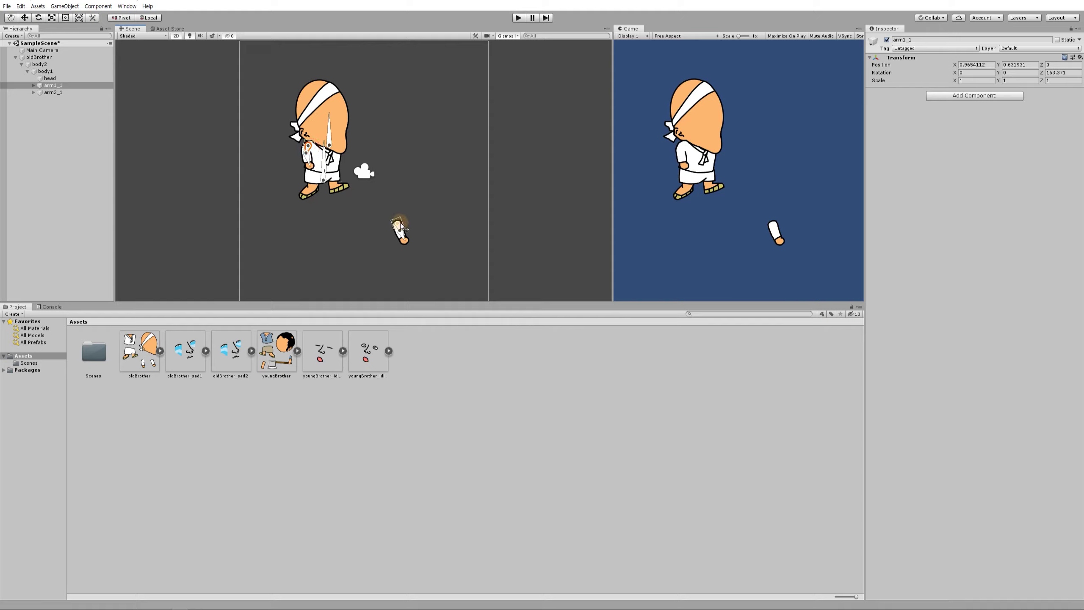
pyautogui.moveTo(400, 222); pyautogui.dragTo(342, 158)
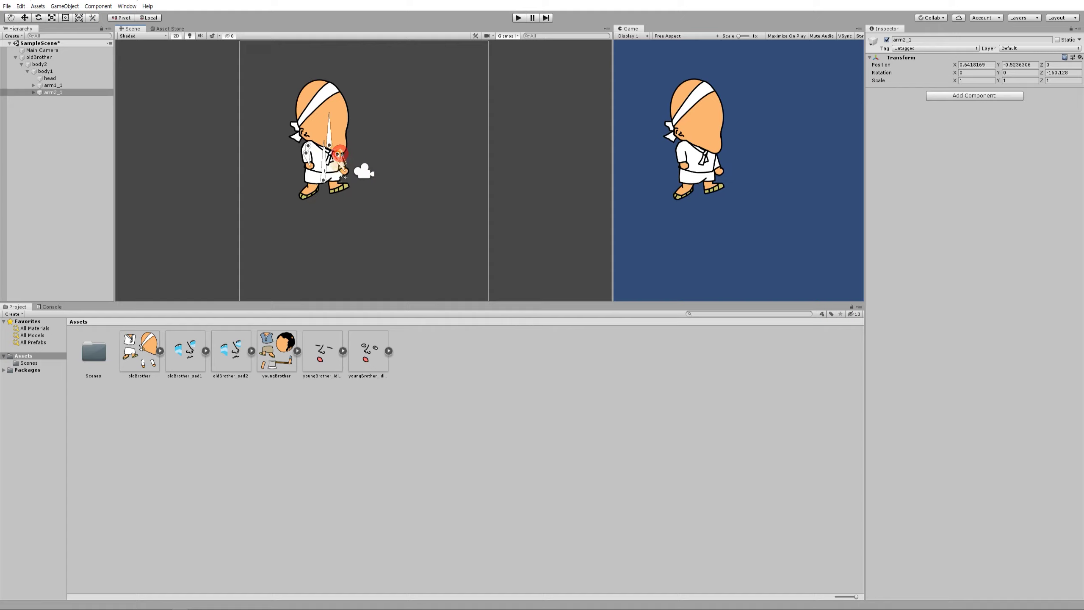
# Step: Add the oldBrother_sad1 face sprite to the scene as a child of the head bone
pyautogui.click(387, 207)
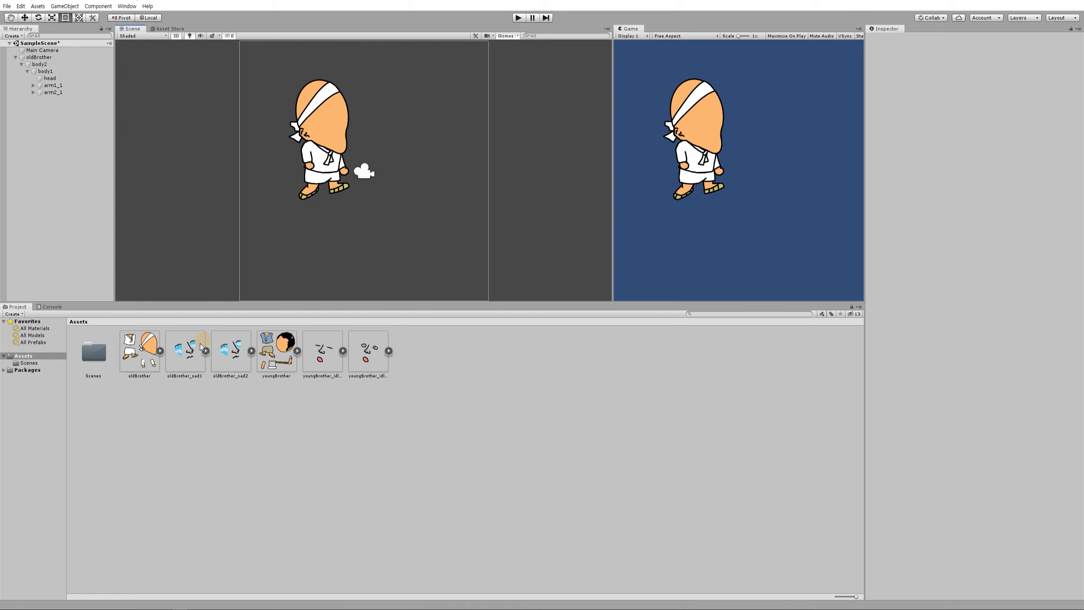
pyautogui.click(193, 354)
pyautogui.click(223, 355)
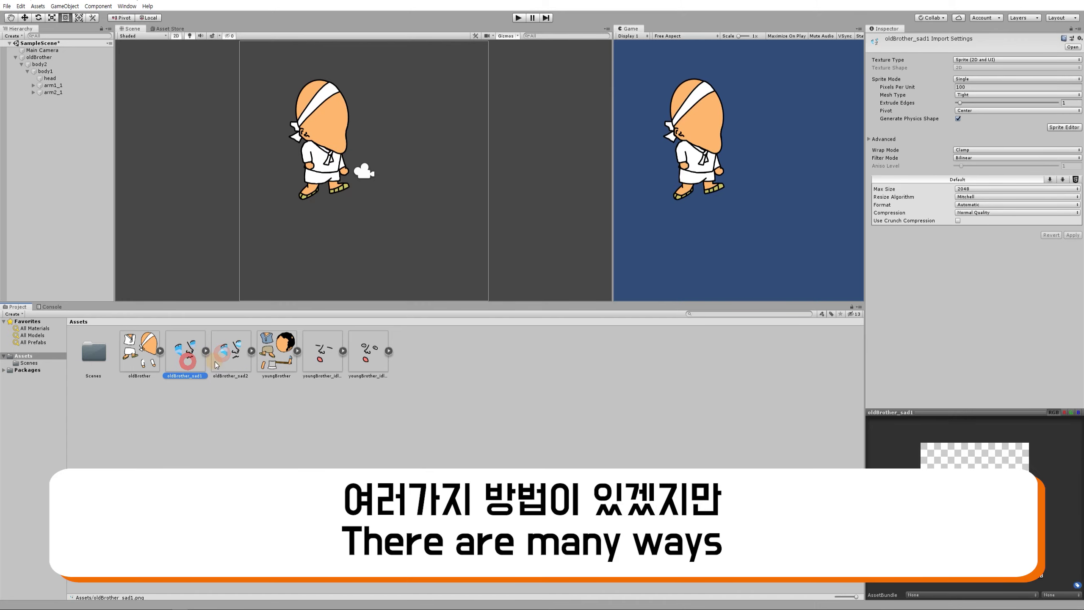
pyautogui.click(221, 361)
pyautogui.click(51, 79)
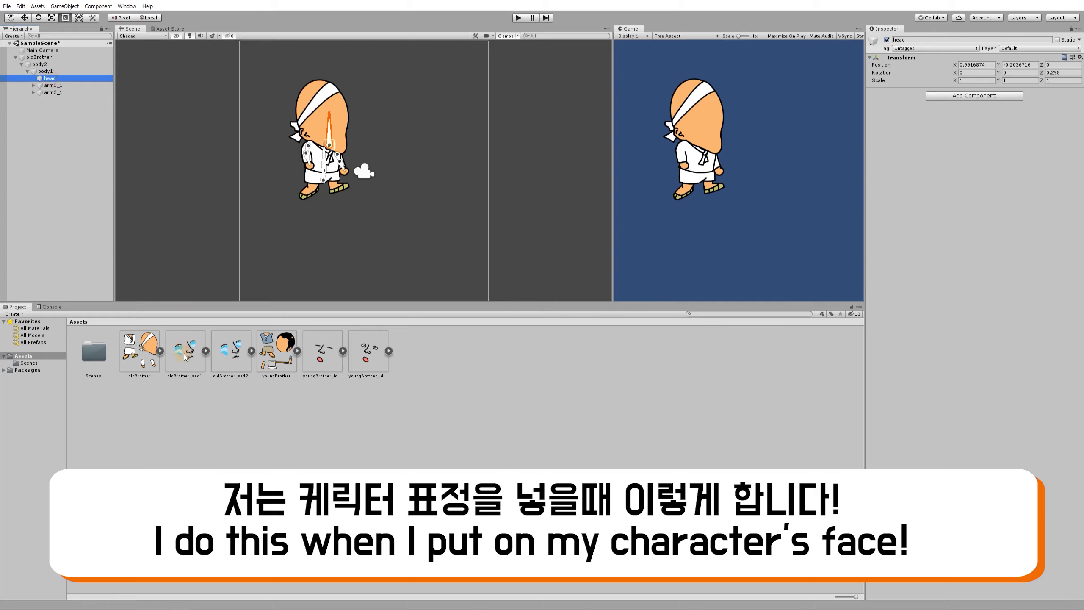
pyautogui.moveTo(184, 357); pyautogui.dragTo(52, 80)
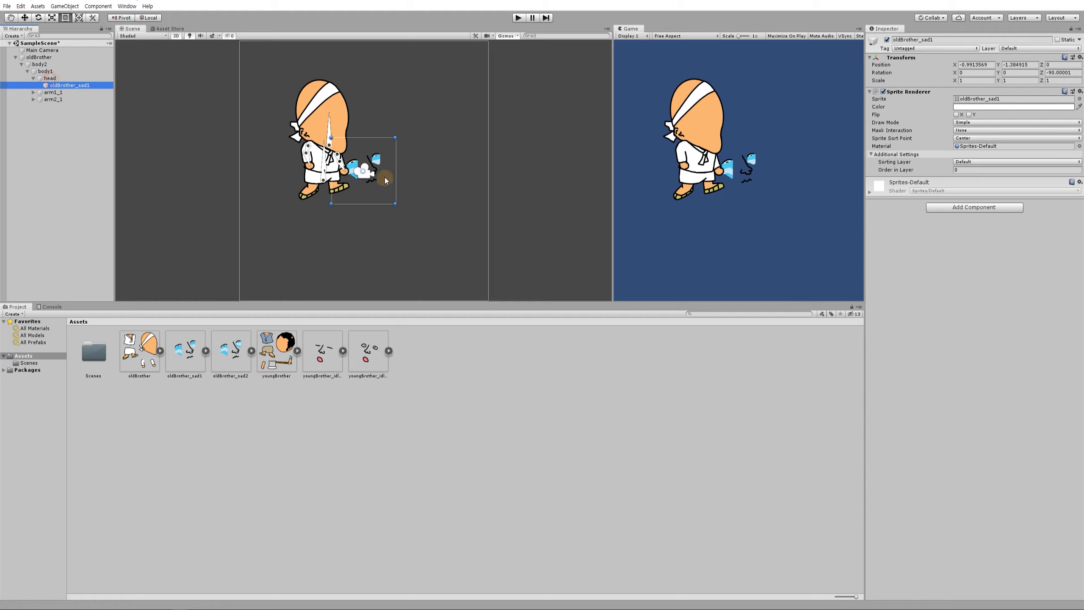
# Step: Move the oldBrother_sad1 face sprite onto the character's head, at about X 0.73 and Y 0.17
pyautogui.click(25, 18)
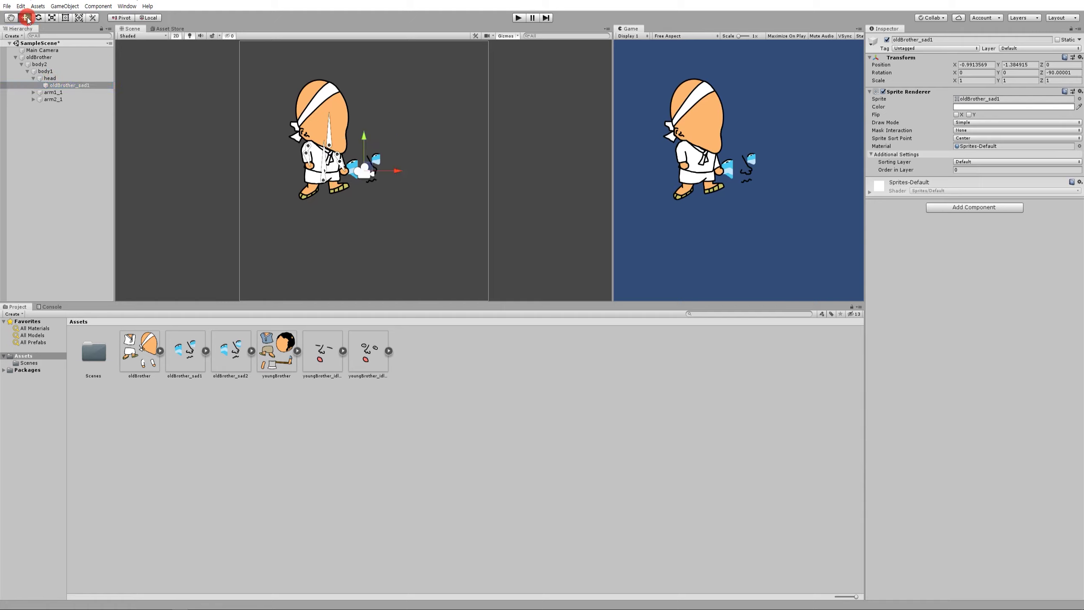
pyautogui.moveTo(380, 181); pyautogui.dragTo(334, 124)
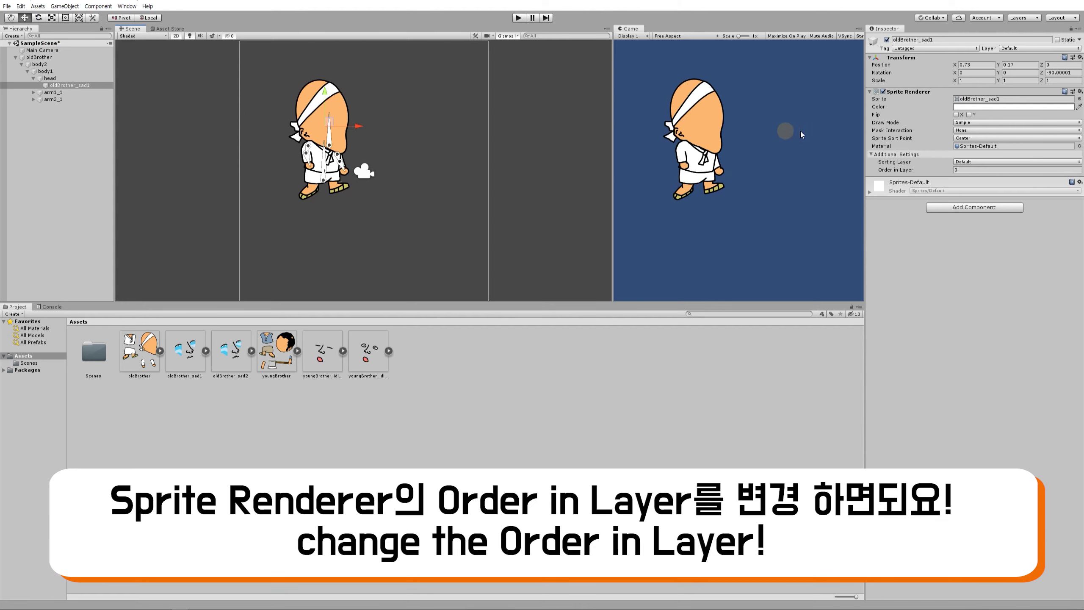
# Step: Open the face sprite's Order in Layer value, and select oldBrother to check its layer order as well
pyautogui.click(949, 170)
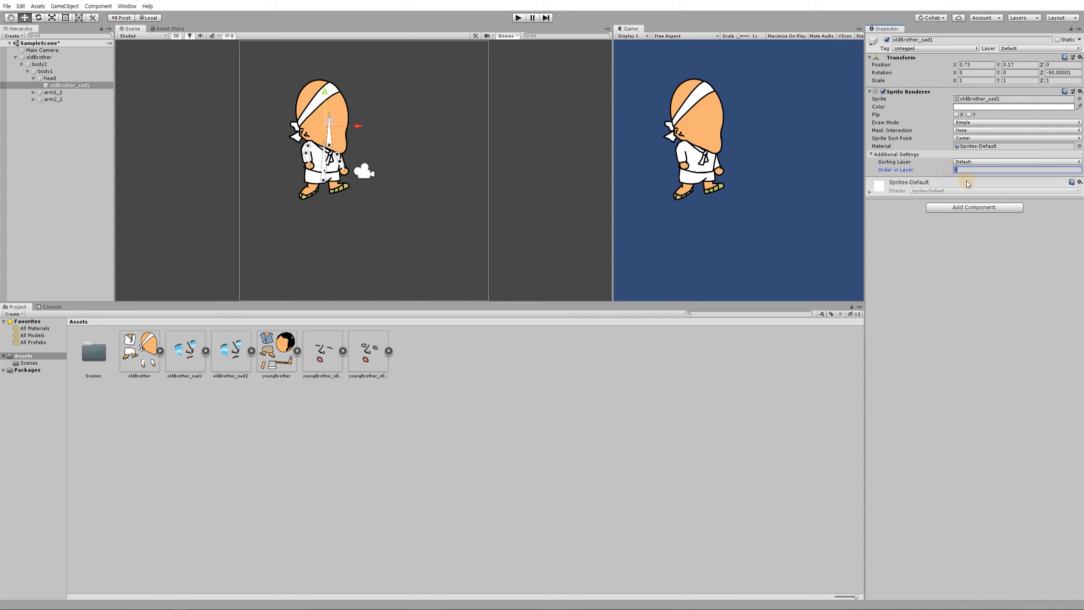
pyautogui.click(36, 57)
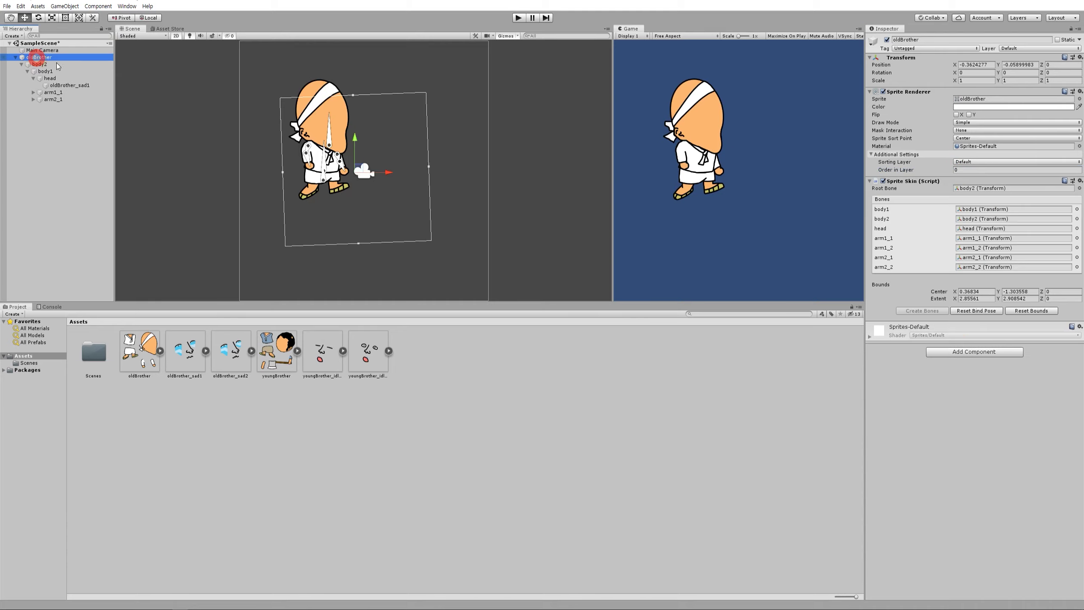